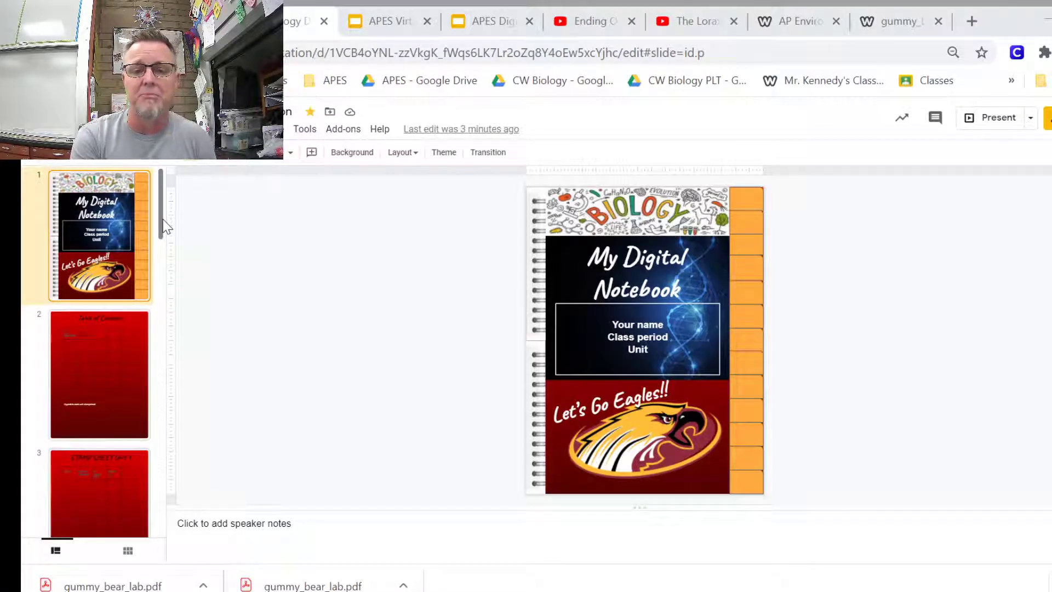
Browse slide 5, Ch 1 Lecture Notes and the Gummy Bear Lab slide
drag(166, 226, 182, 333)
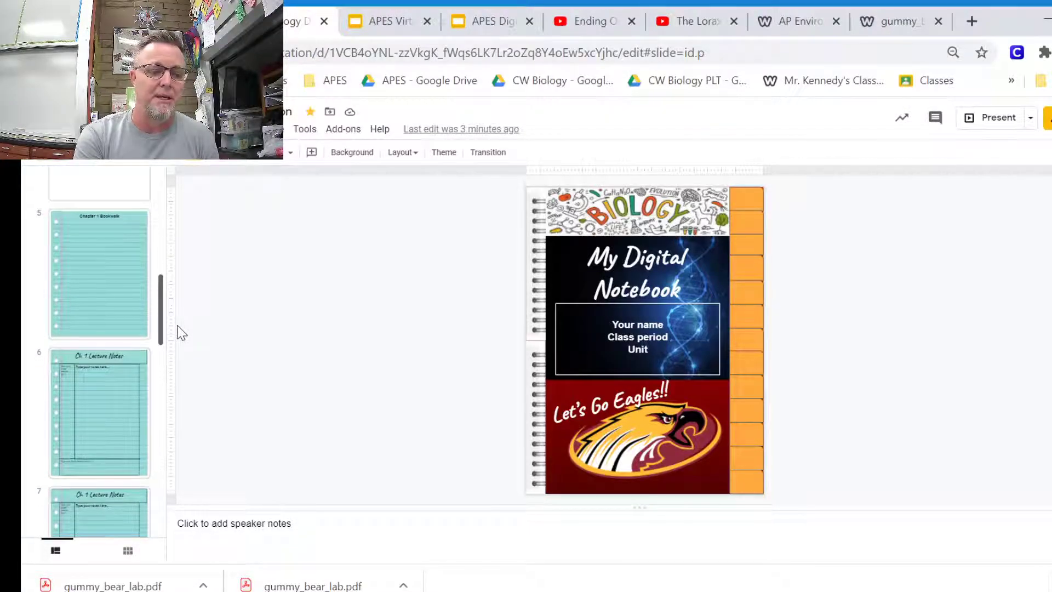
click(105, 288)
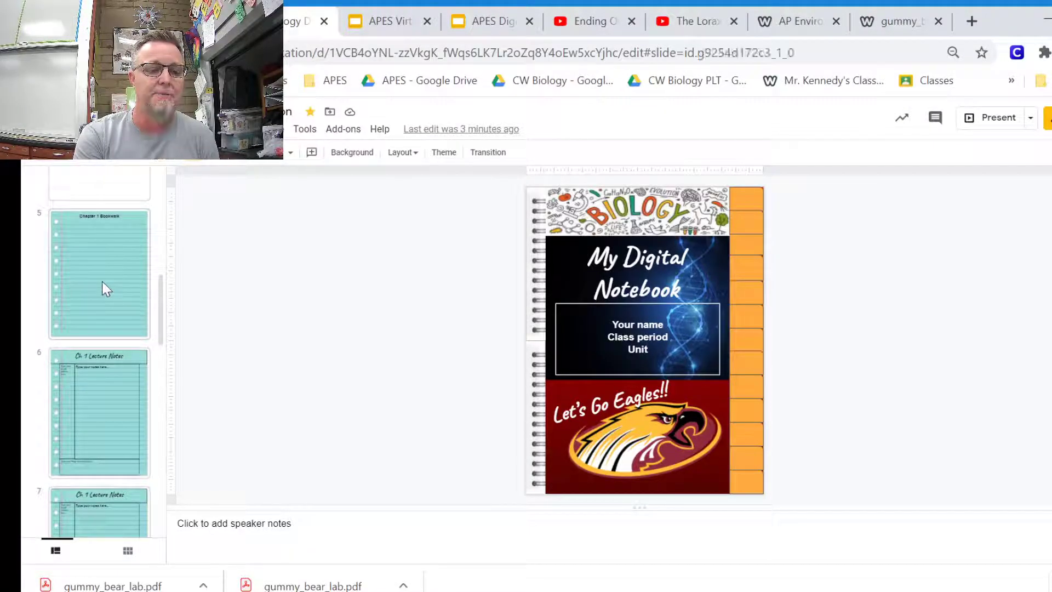
click(140, 369)
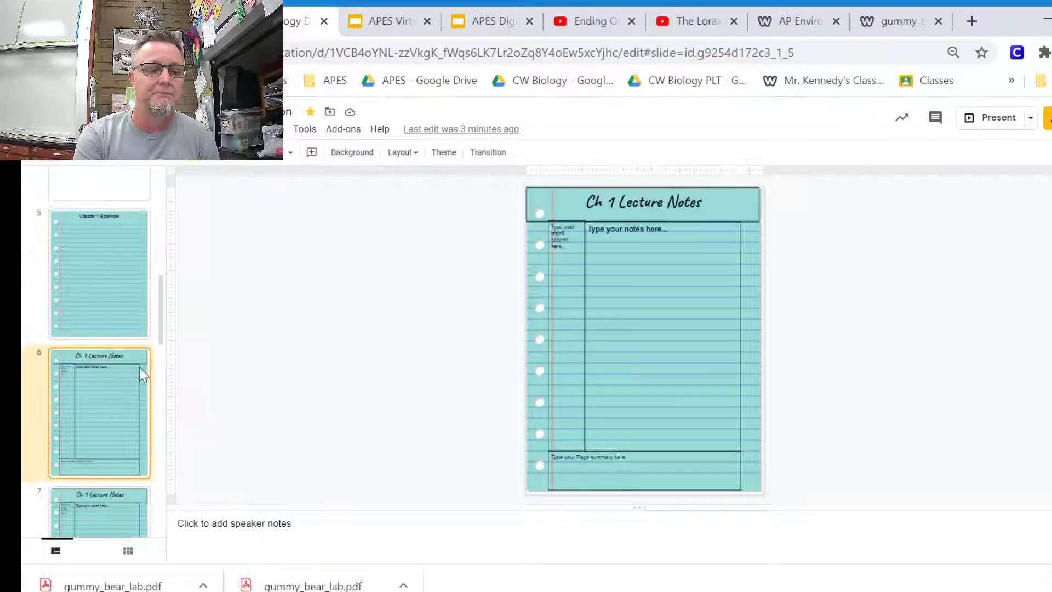
drag(162, 301, 166, 347)
click(126, 398)
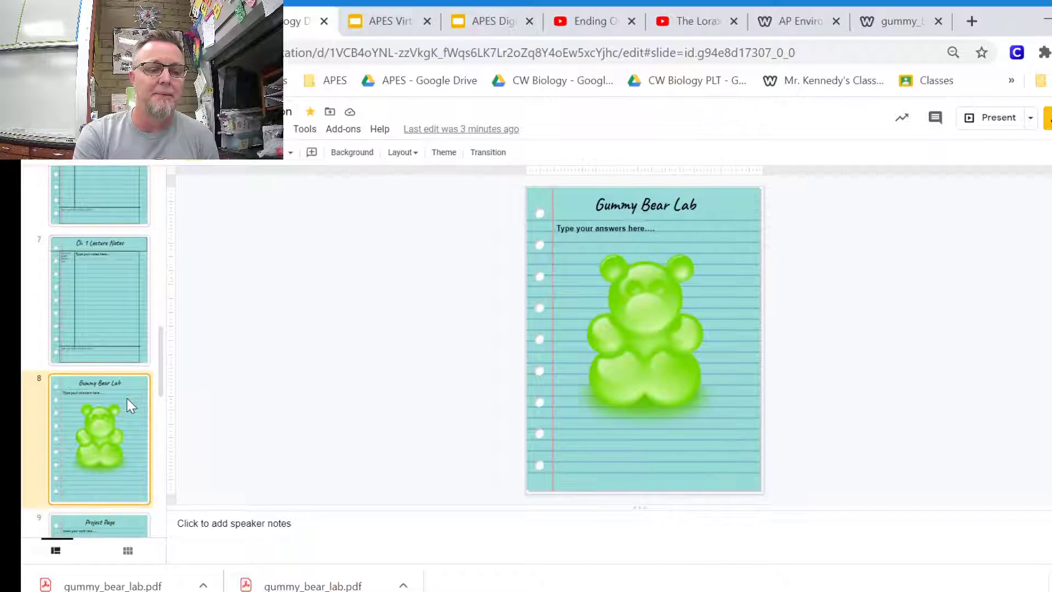
Continue through Project Page, Lecture Notes, Lab Work and STAMP SHEET toward slide 13
drag(165, 385, 174, 430)
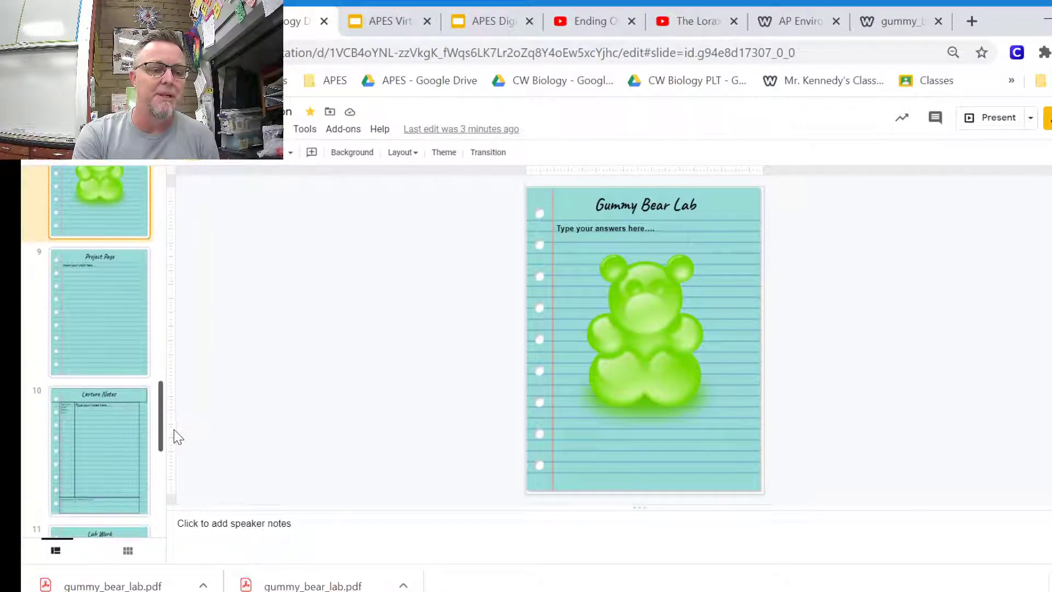
click(109, 304)
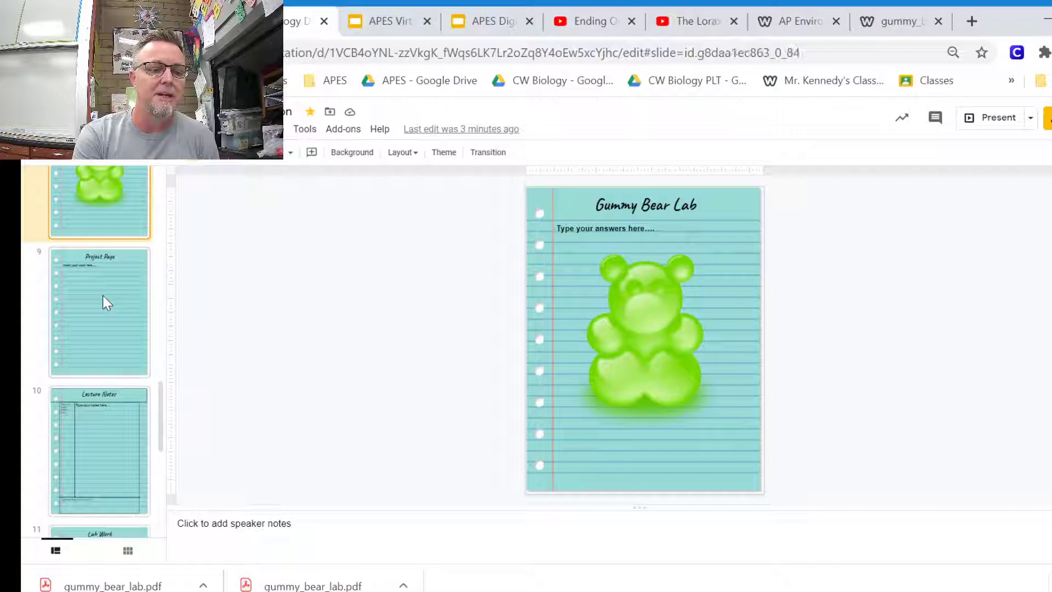
click(108, 424)
drag(162, 429, 163, 463)
click(124, 446)
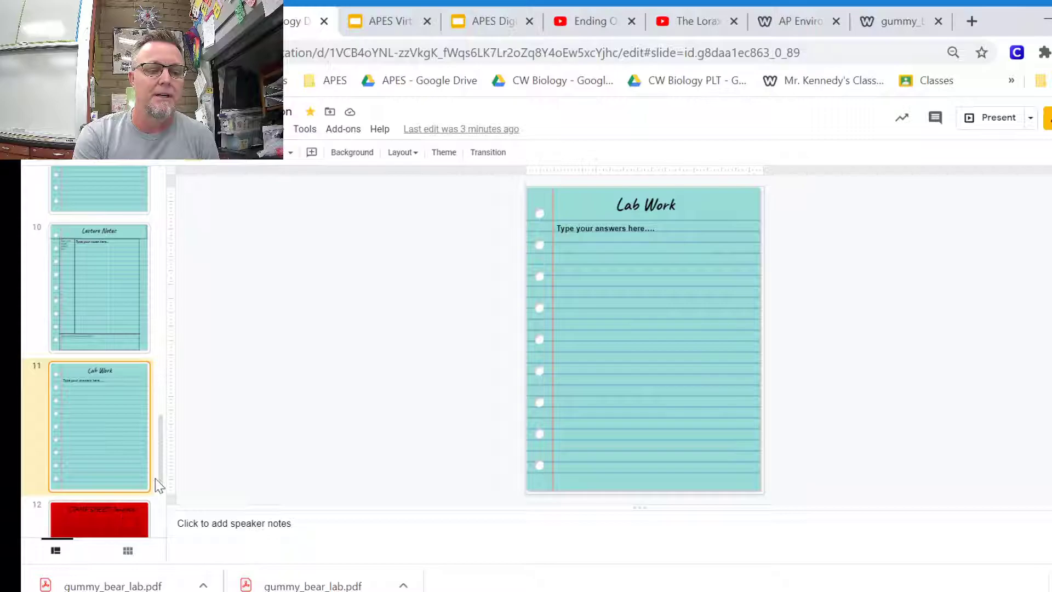
key(Down)
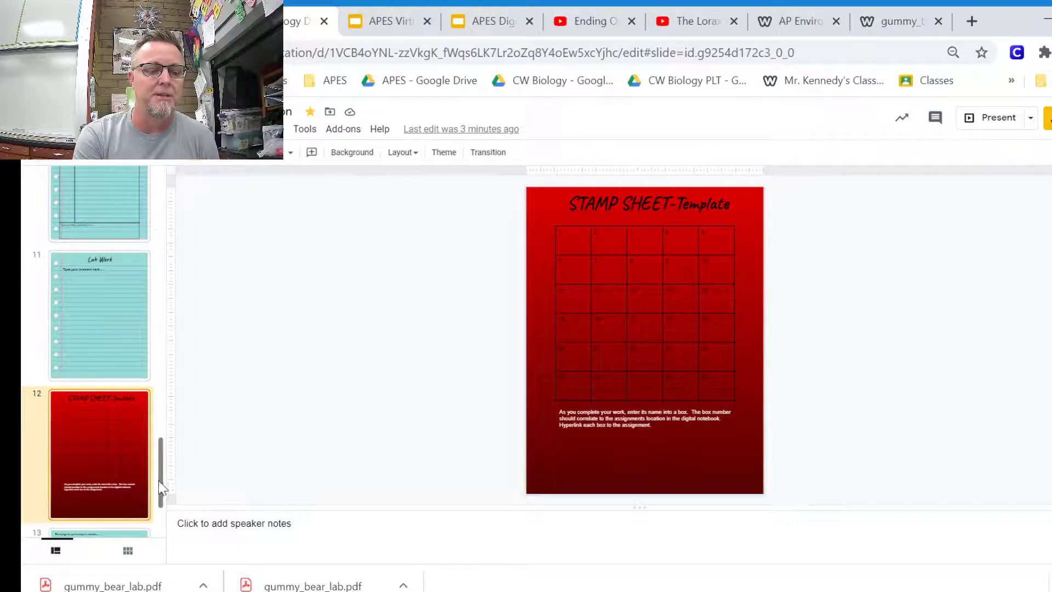
drag(162, 487, 166, 501)
Move the blank lined page from slide 13 to slide 9, after Gummy Bear Lab
click(117, 502)
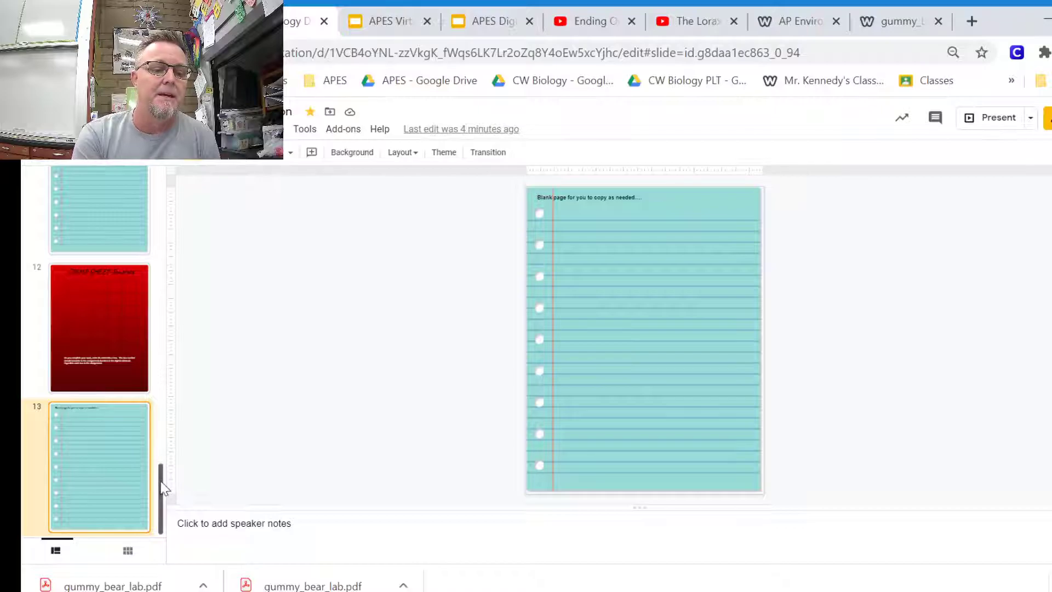
drag(163, 488, 163, 377)
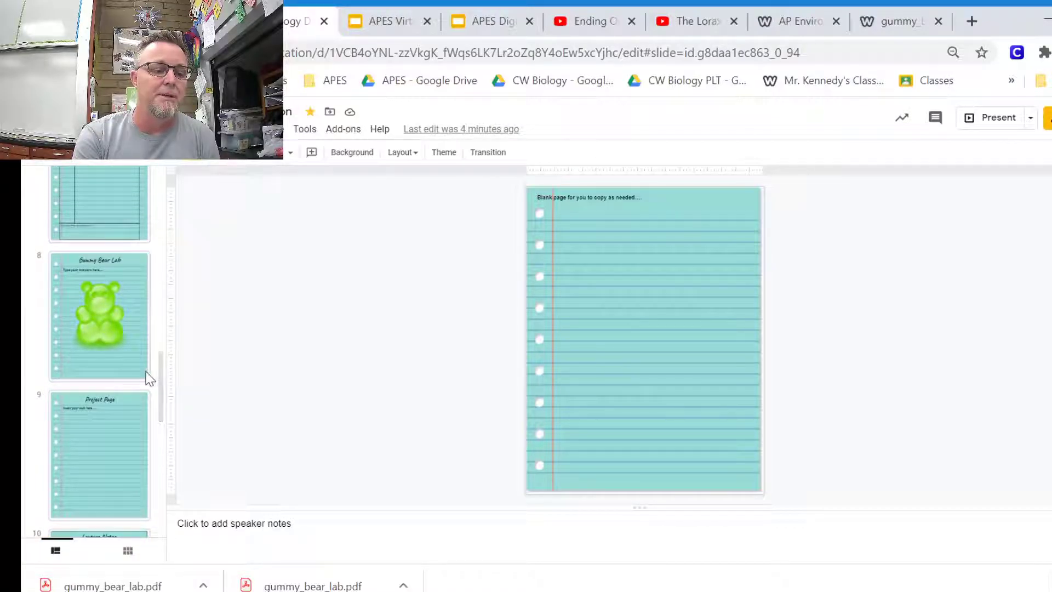
click(140, 387)
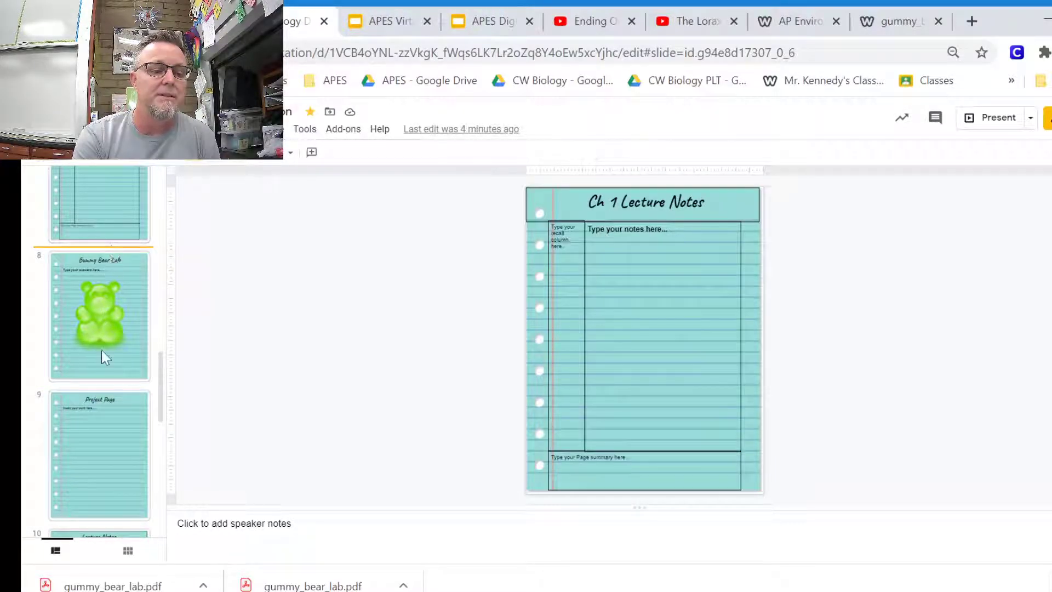
click(104, 386)
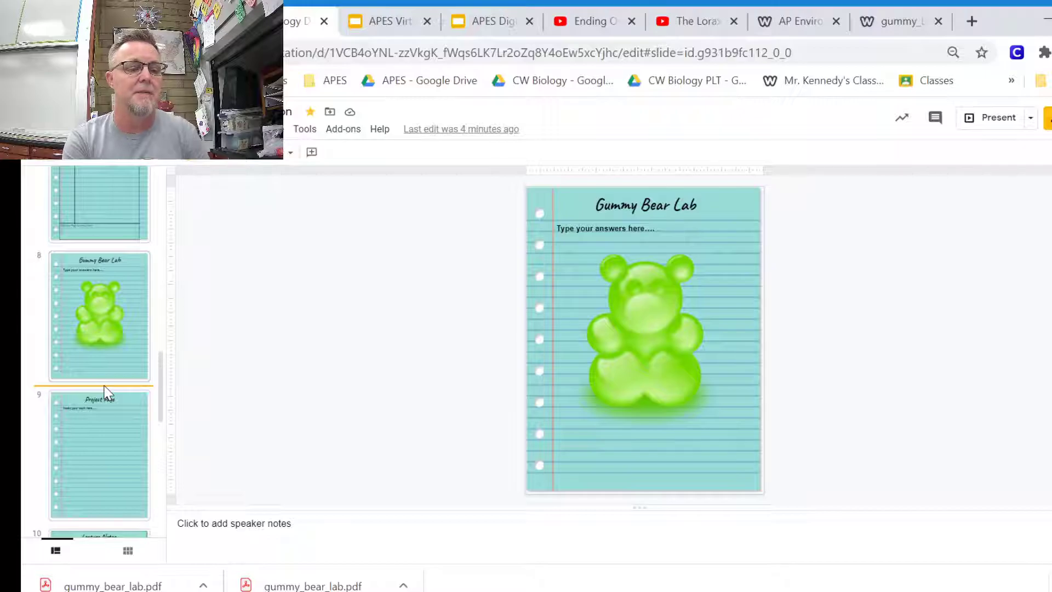
drag(106, 391, 106, 394)
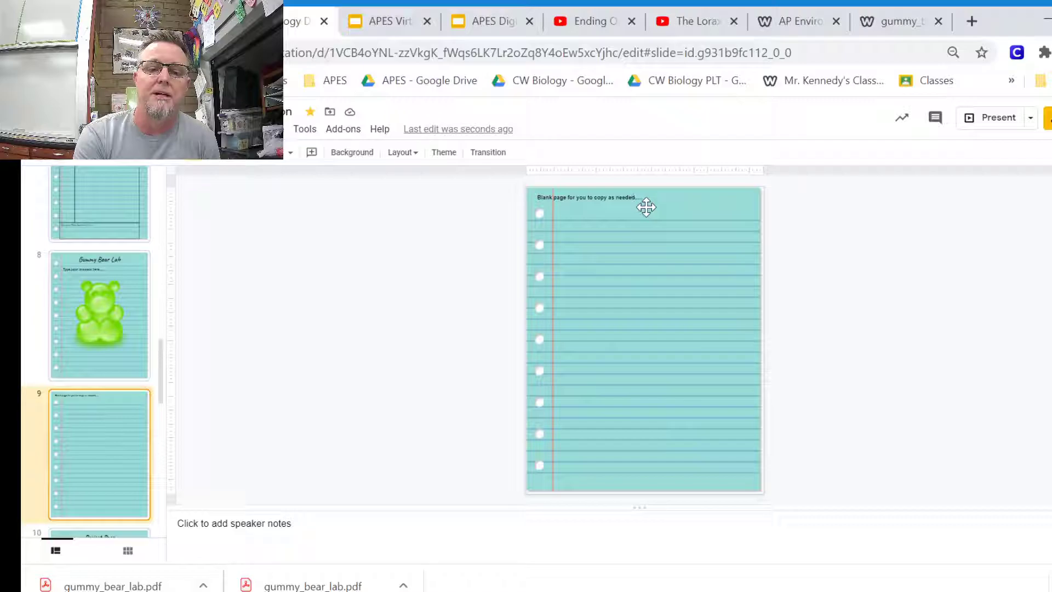
Select the slide's heading and zoom the view to 100%
click(645, 206)
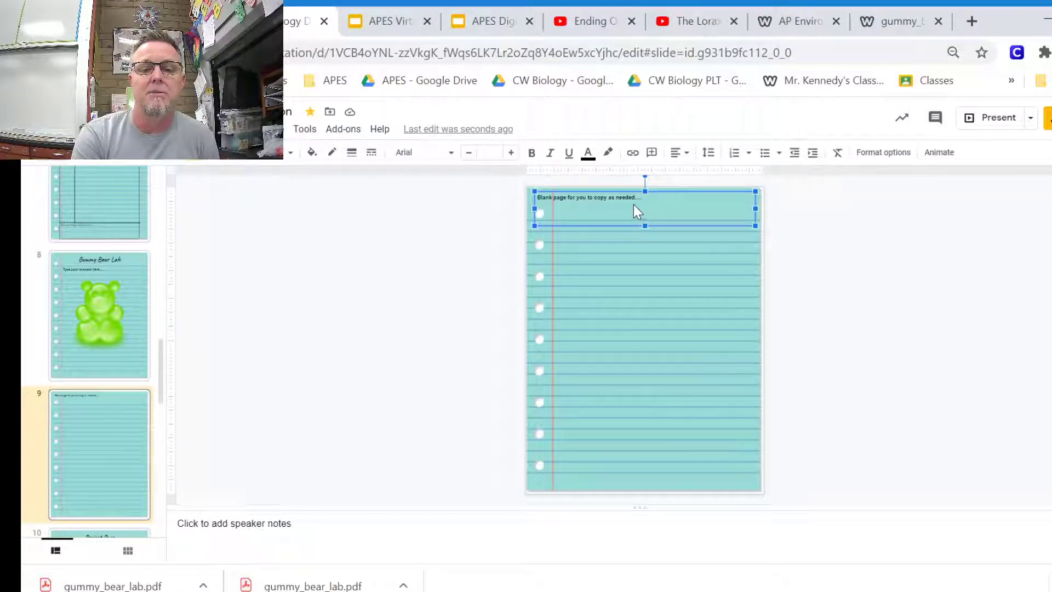
click(559, 202)
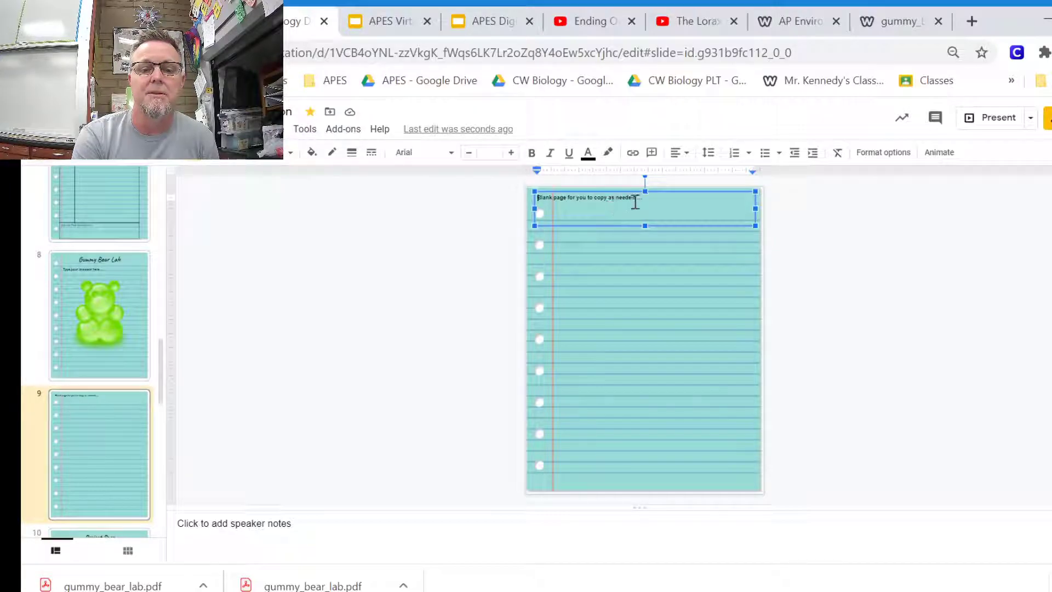
click(173, 163)
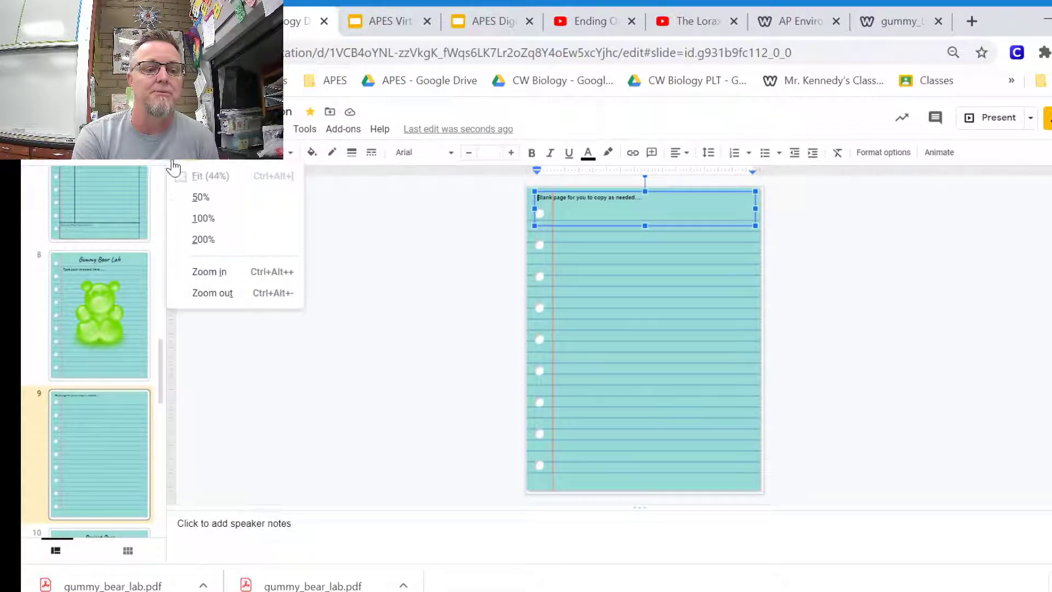
click(203, 219)
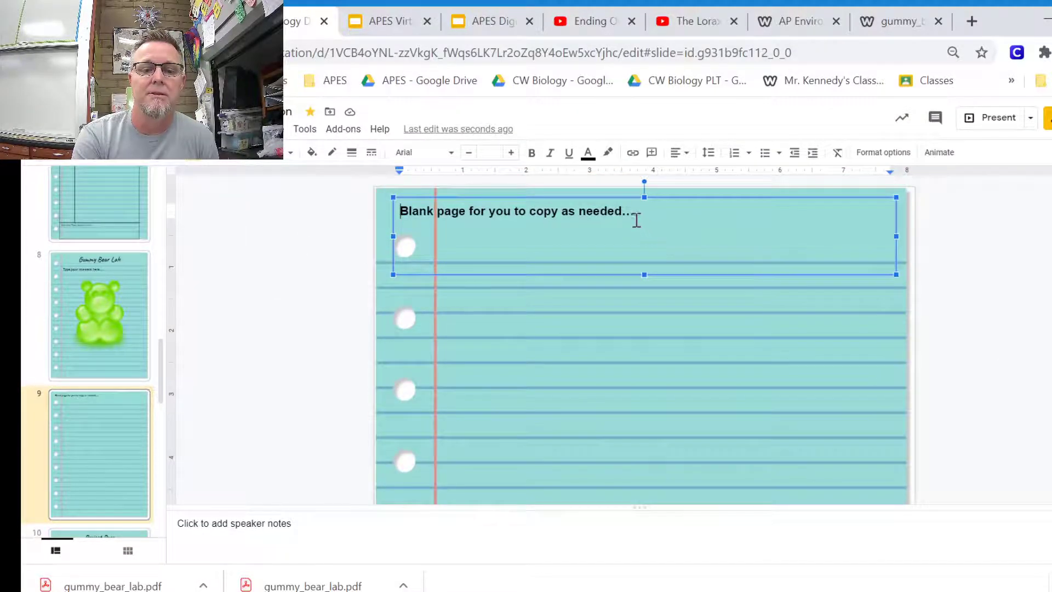
Replace the copy-as-needed heading text with 'Sample Page'
click(633, 215)
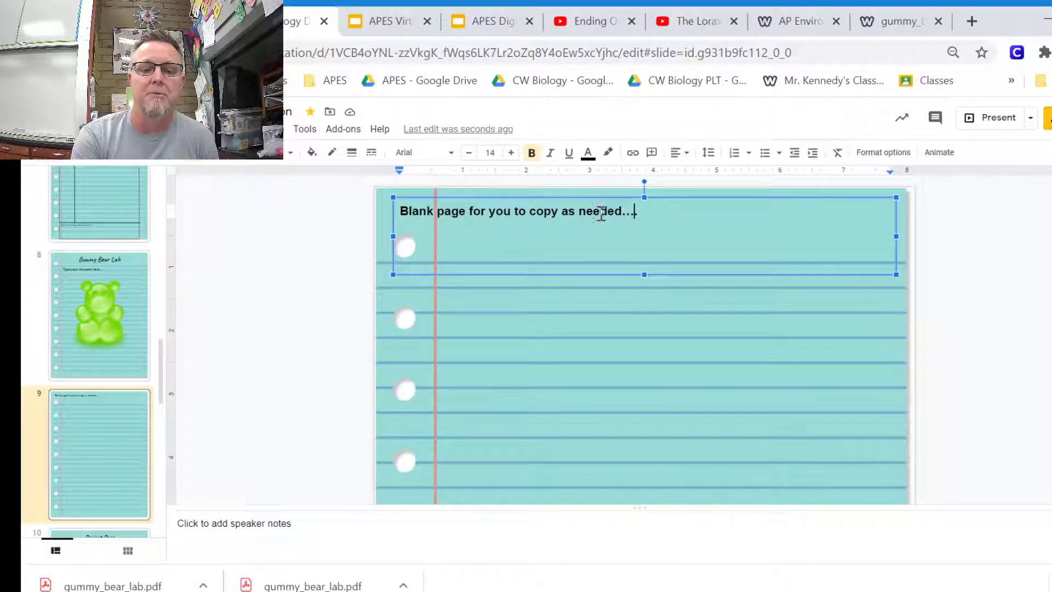
key(BackSpace)
key(BackSpace)
key(BackSpace)
key(BackSpace)
key(BackSpace)
key(BackSpace)
key(BackSpace)
key(BackSpace)
key(BackSpace)
key(BackSpace)
key(BackSpace)
key(BackSpace)
key(BackSpace)
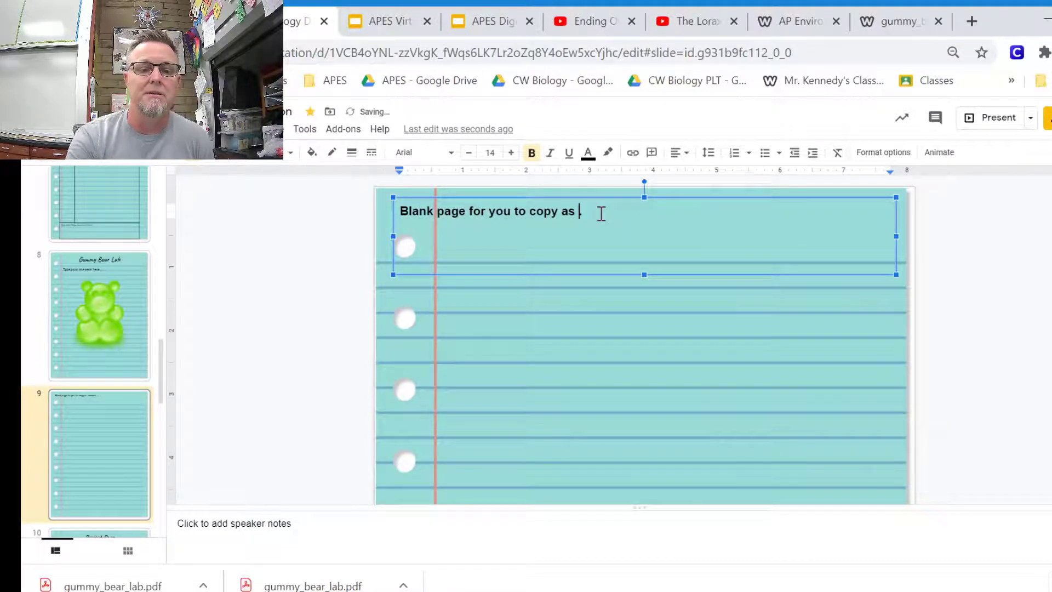
key(BackSpace)
key(BackSpace)
key(BackSpace)
key(BackSpace)
key(BackSpace)
key(BackSpace)
key(BackSpace)
key(BackSpace)
key(BackSpace)
key(BackSpace)
key(BackSpace)
key(BackSpace)
key(BackSpace)
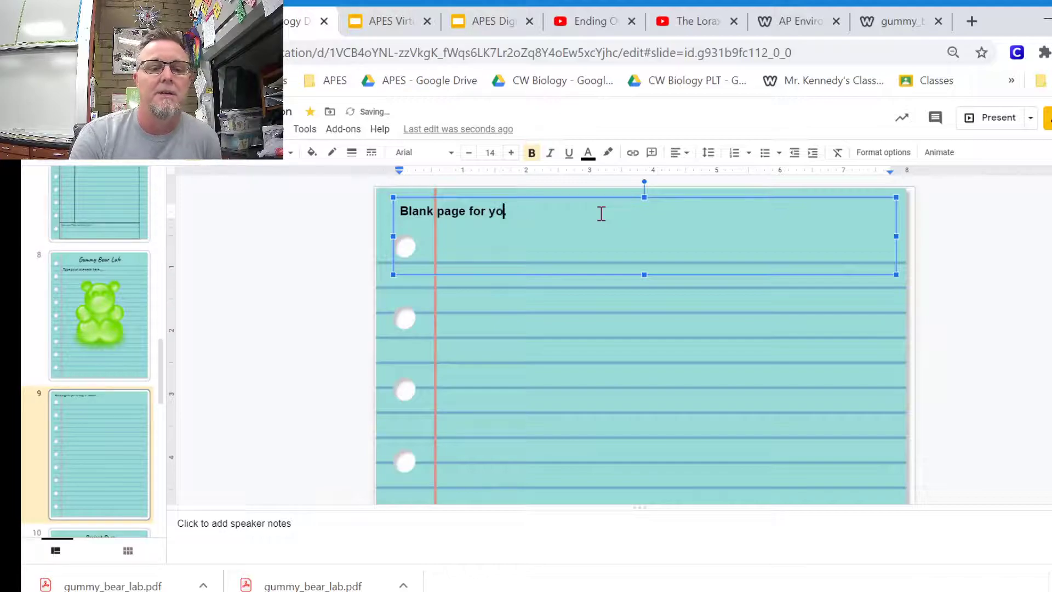
key(BackSpace)
key(BackSpace)
key(BackSpace)
key(BackSpace)
key(BackSpace)
key(BackSpace)
key(BackSpace)
key(BackSpace)
key(BackSpace)
key(BackSpace)
key(BackSpace)
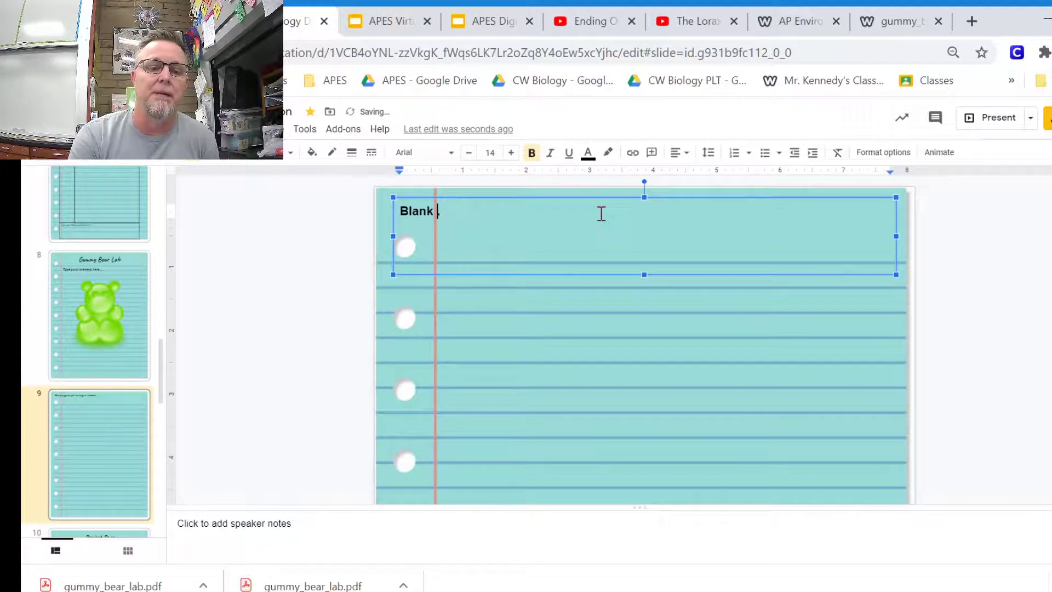
key(BackSpace)
key(BackSpace)
key(BackSpace)
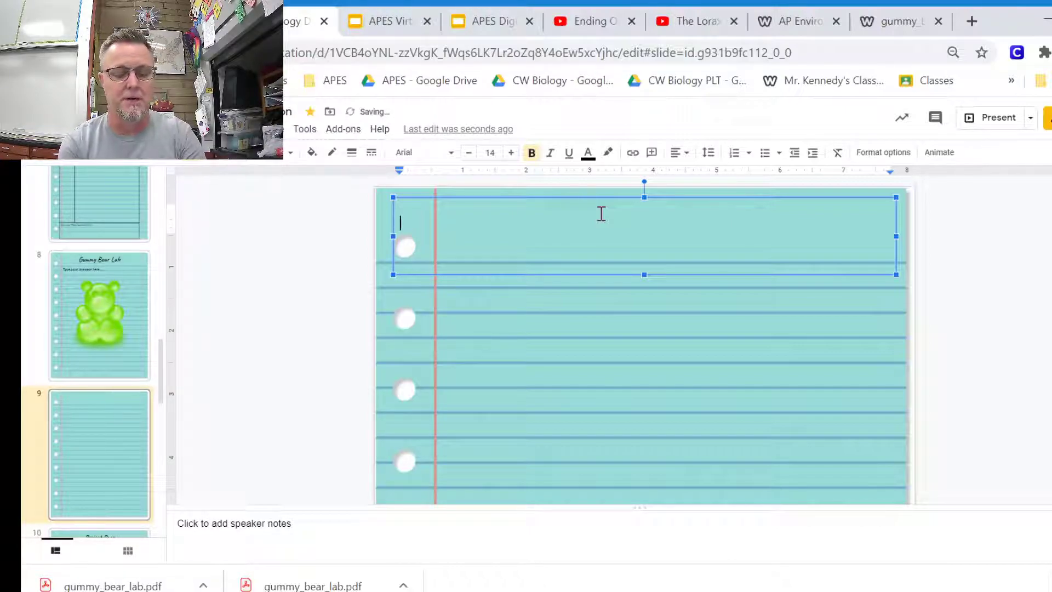
text(Sample )
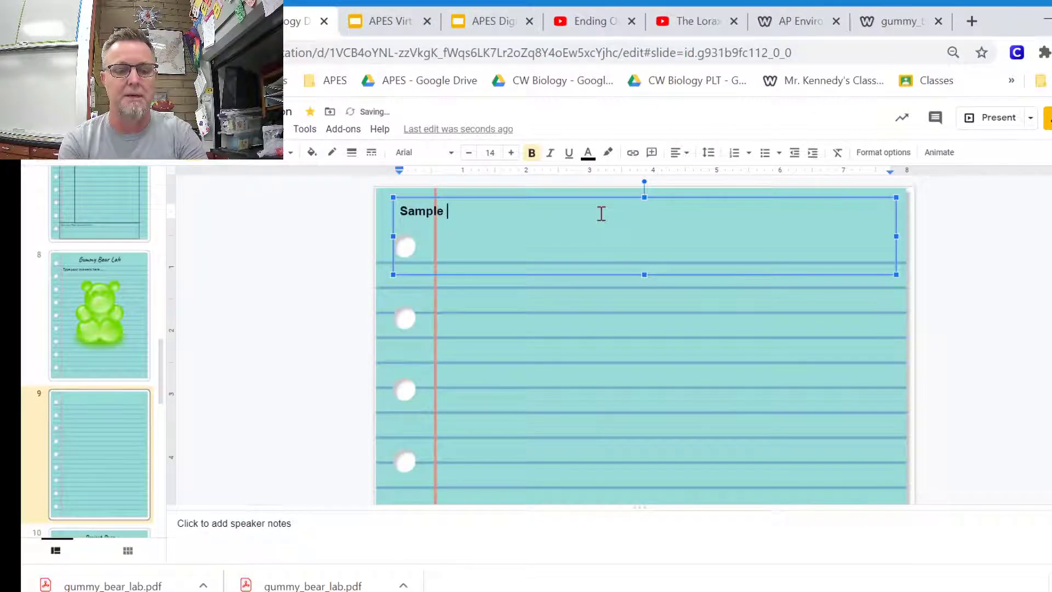
text(Page)
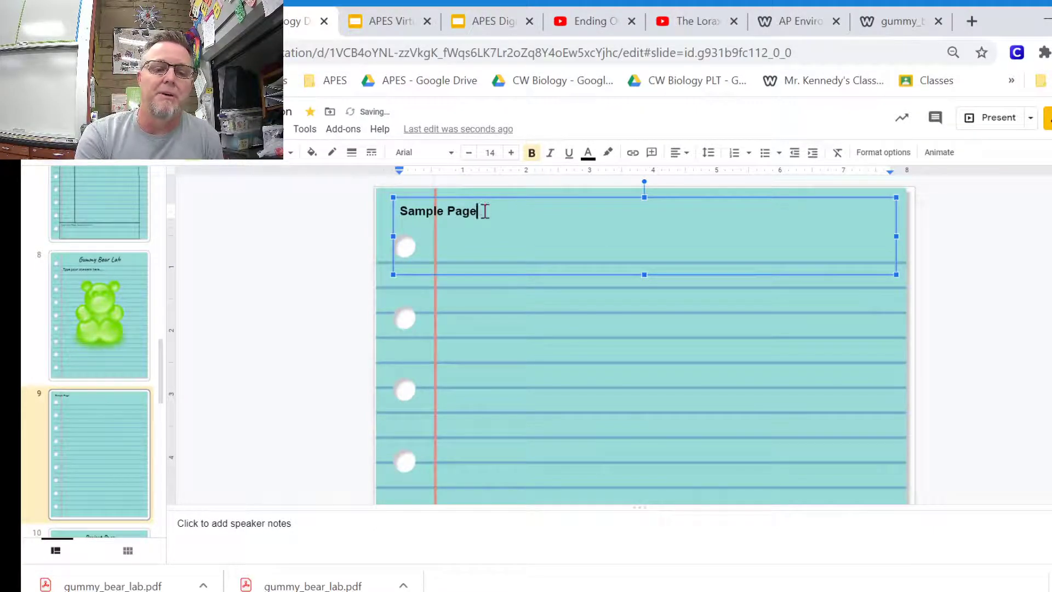
Center-align the Sample Page heading in its text box
drag(481, 211, 401, 211)
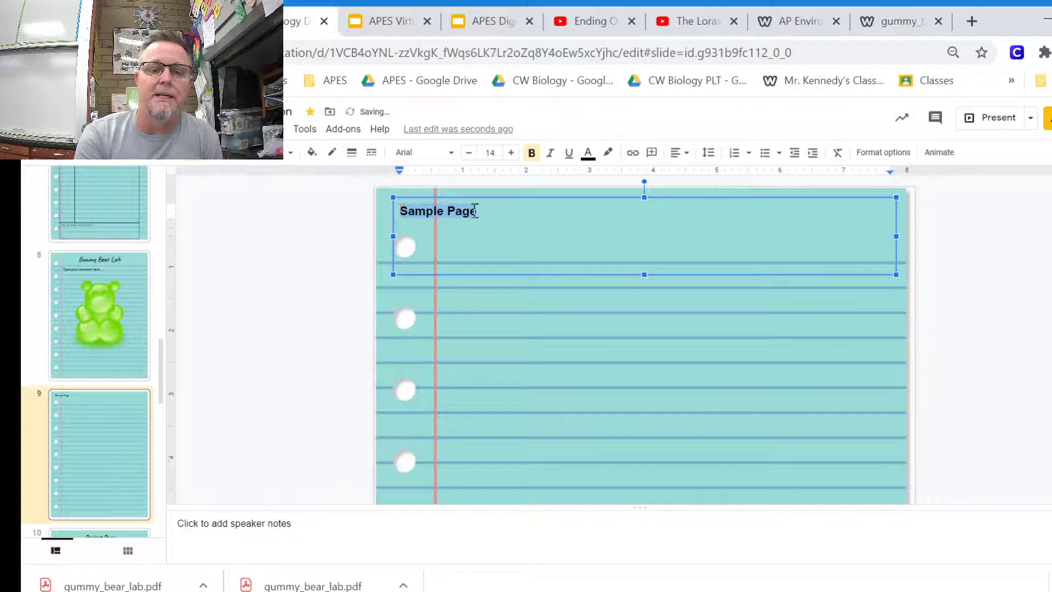
click(687, 158)
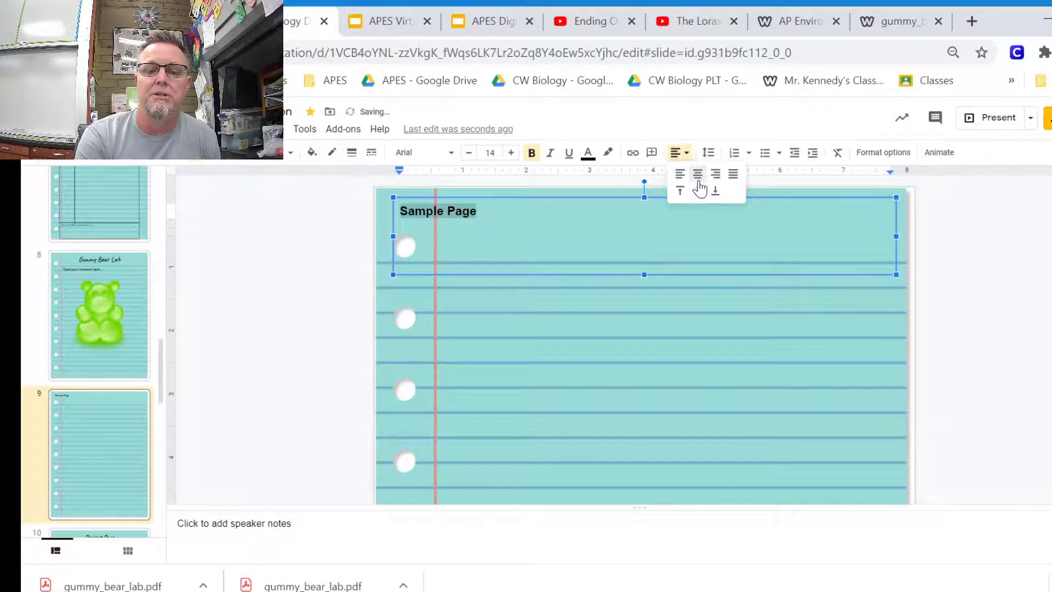
click(699, 179)
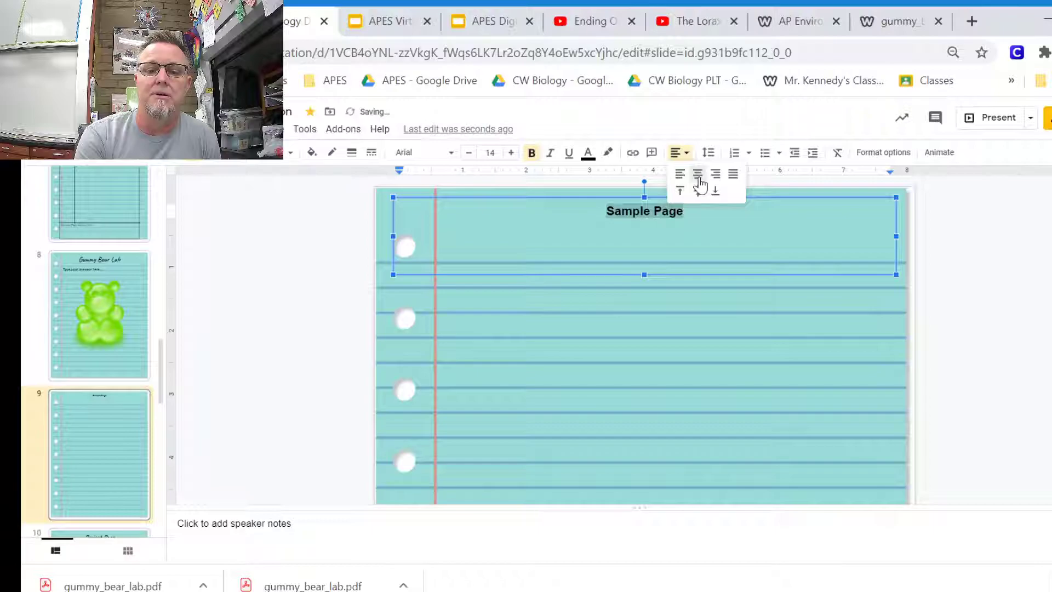
click(680, 246)
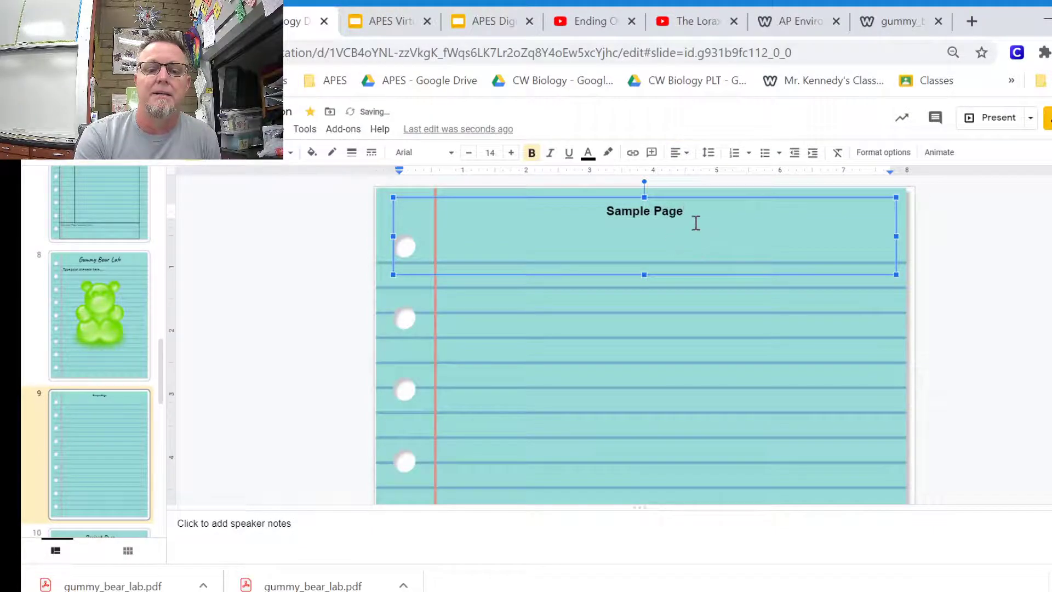
Increase the Sample Page title's font size in six increments toward 25
drag(690, 213, 603, 215)
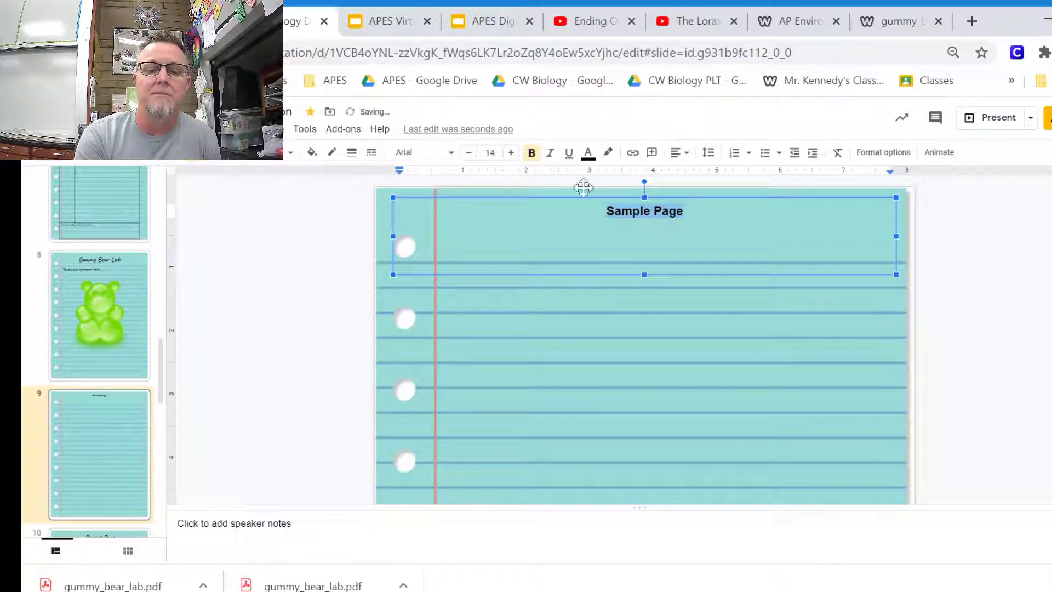
click(512, 153)
click(512, 153)
click(512, 153)
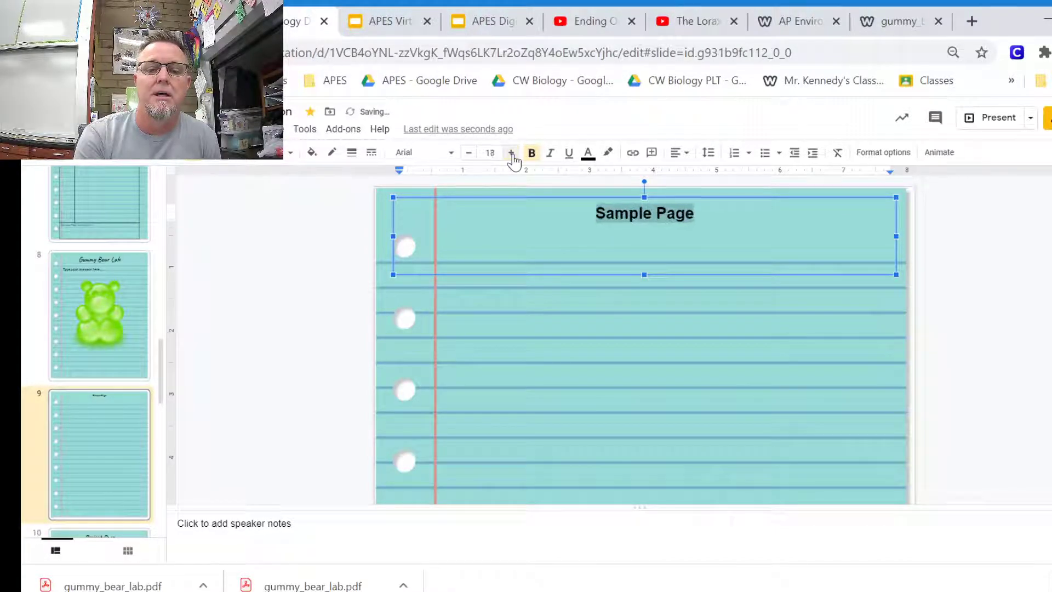
click(512, 153)
click(512, 153)
click(512, 153)
click(512, 153)
click(512, 153)
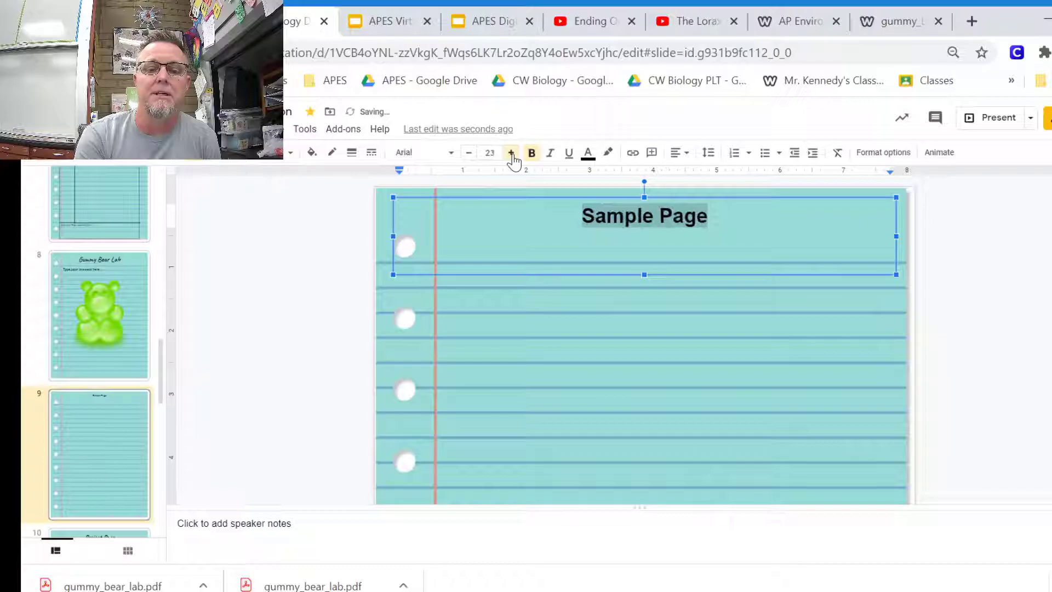
click(512, 153)
click(512, 153)
click(512, 153)
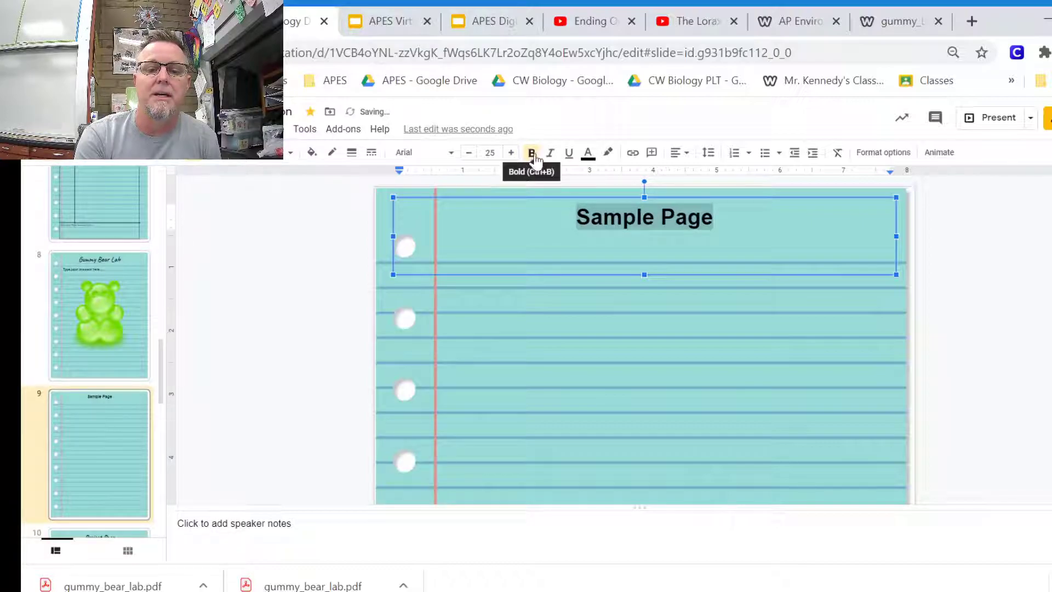
On the STAMP SHEET Unit 1 slide, delete the empty text box in box 5
click(546, 228)
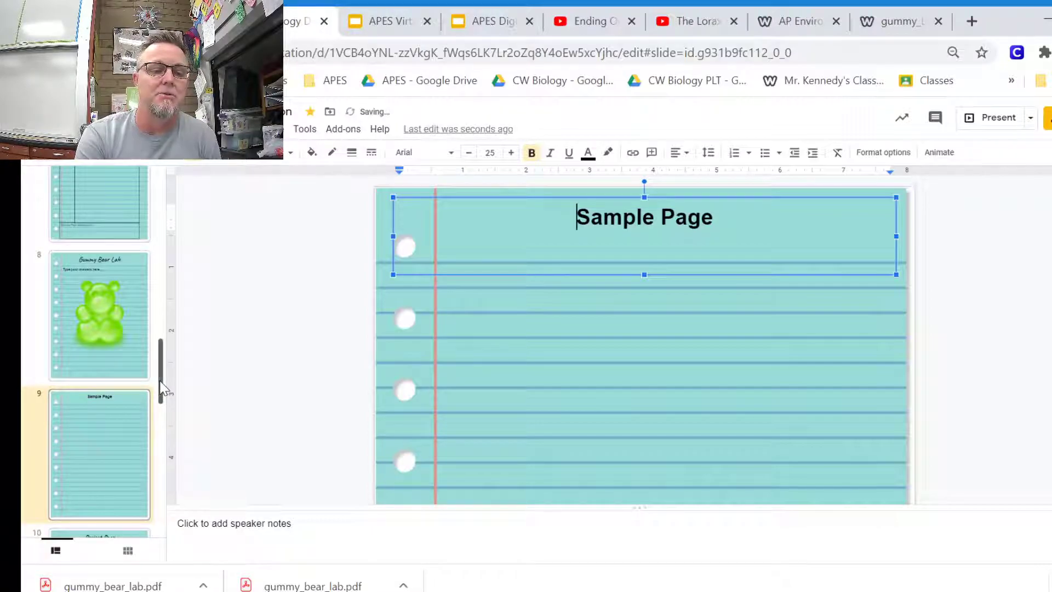
drag(163, 388, 166, 245)
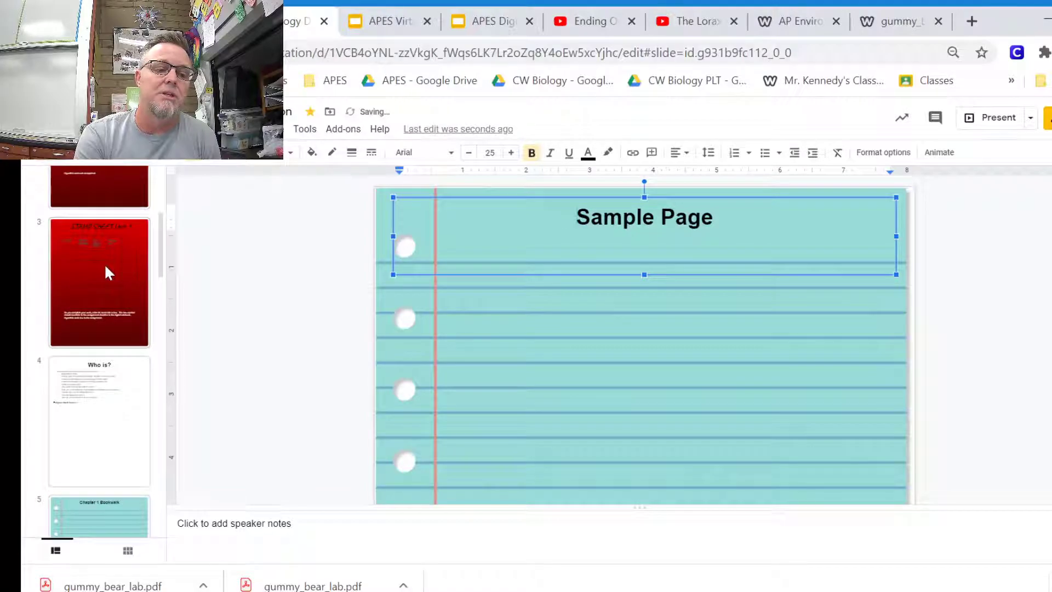
click(105, 265)
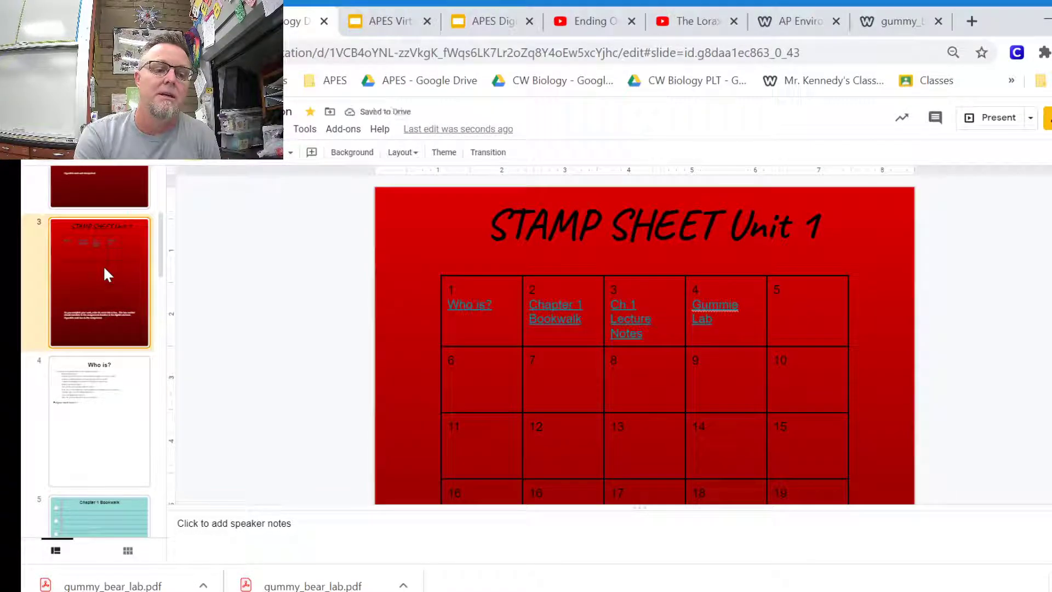
click(792, 315)
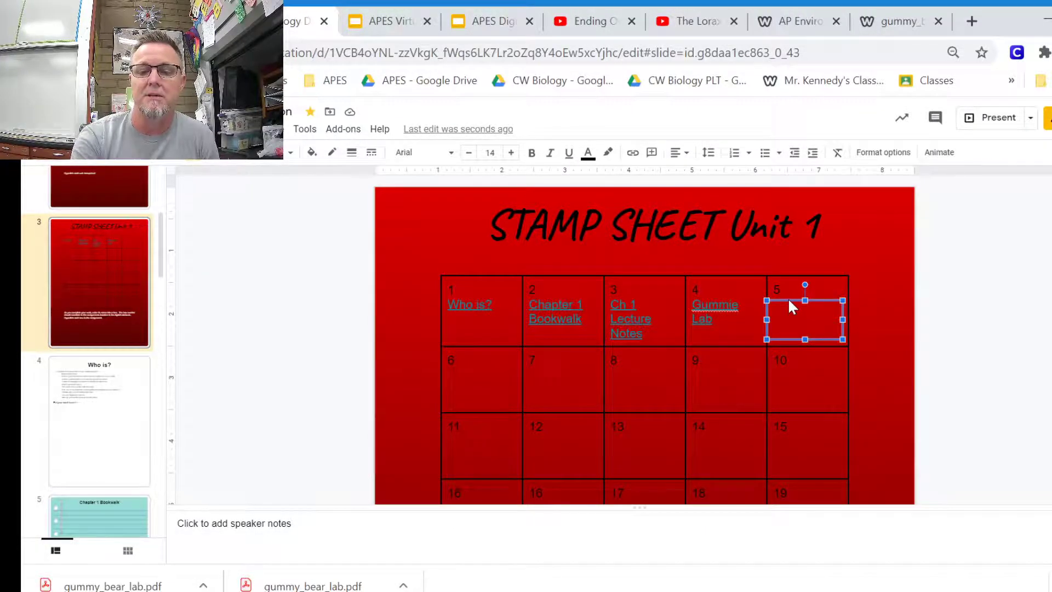
key(Delete)
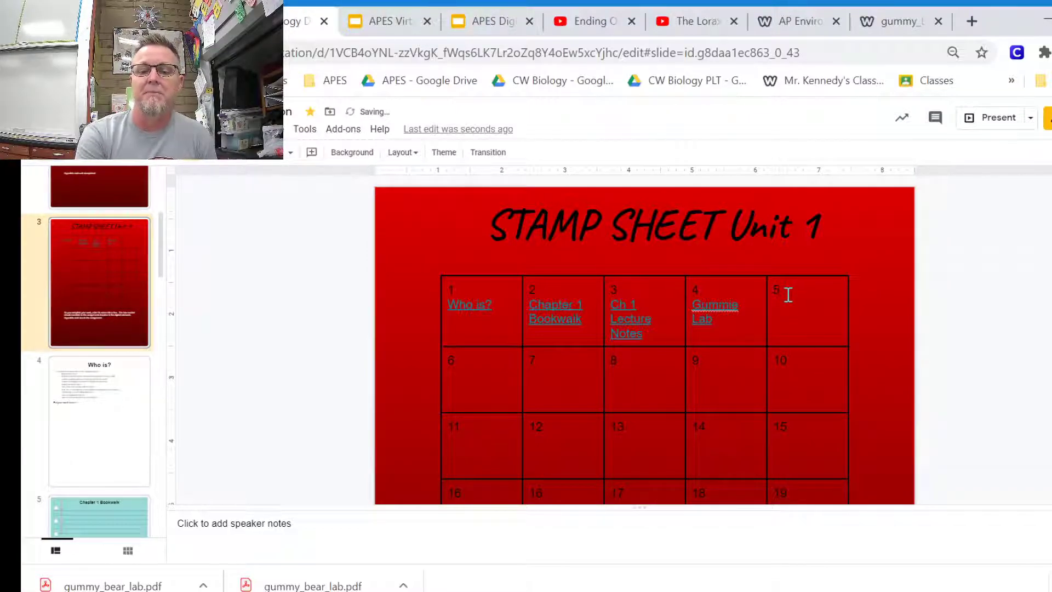
Type 'Sample Page' on a new line below the 5 in box 5 and select it
click(790, 295)
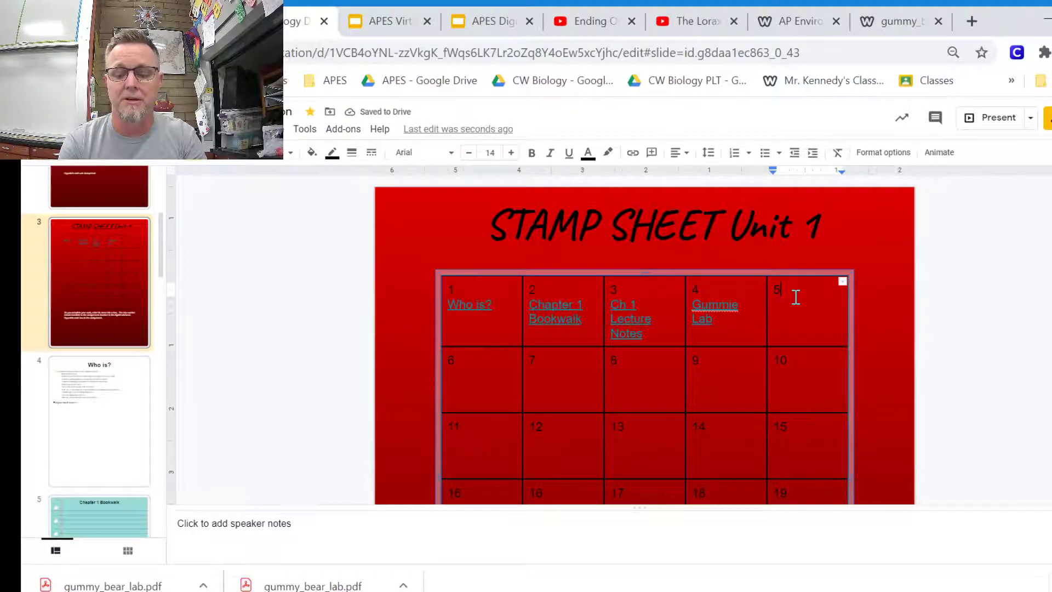
key(Return)
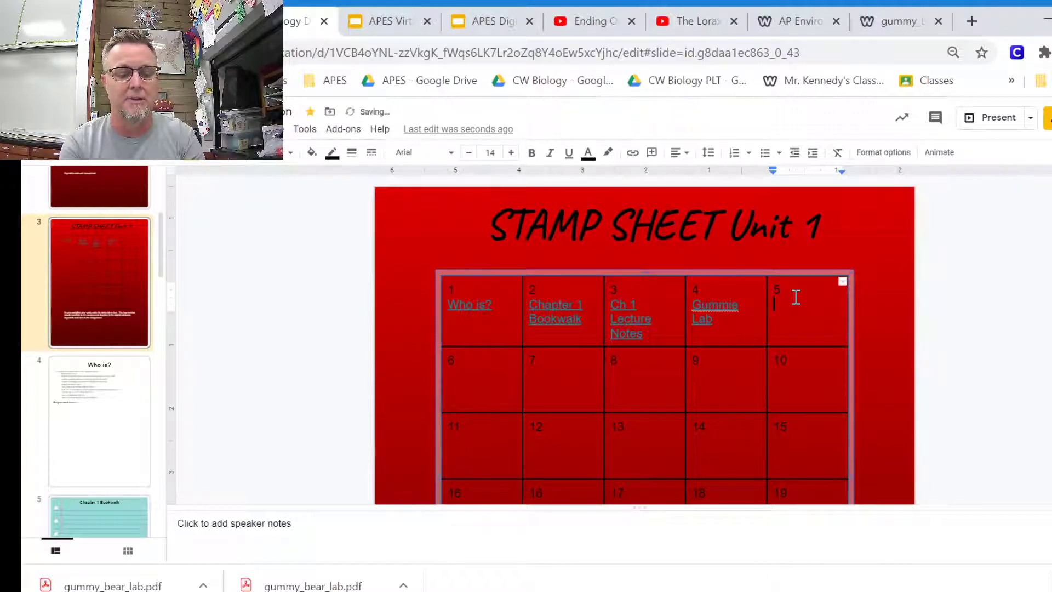
text(Sample)
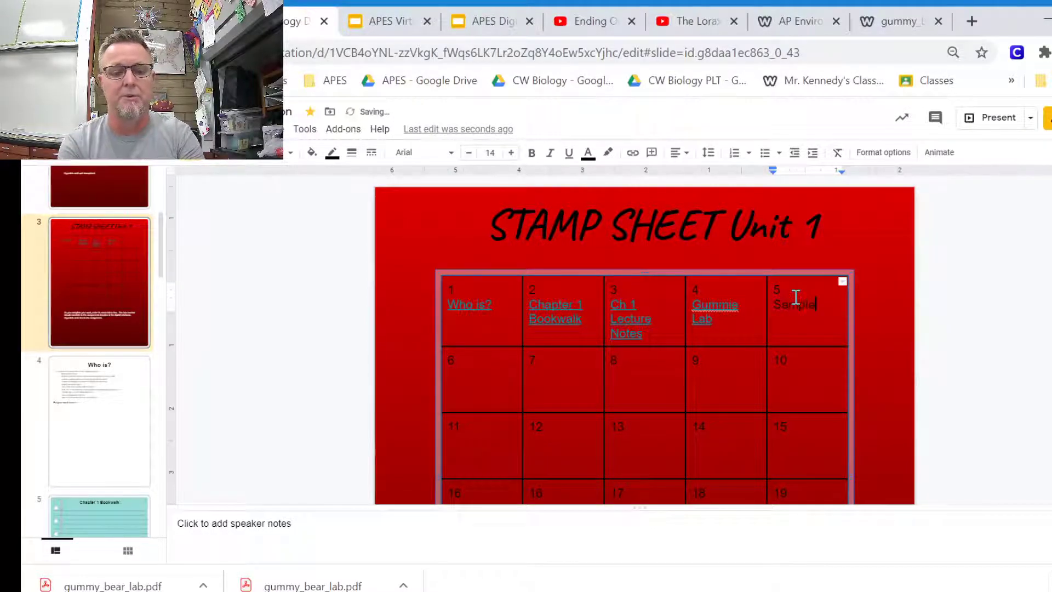
text( Page)
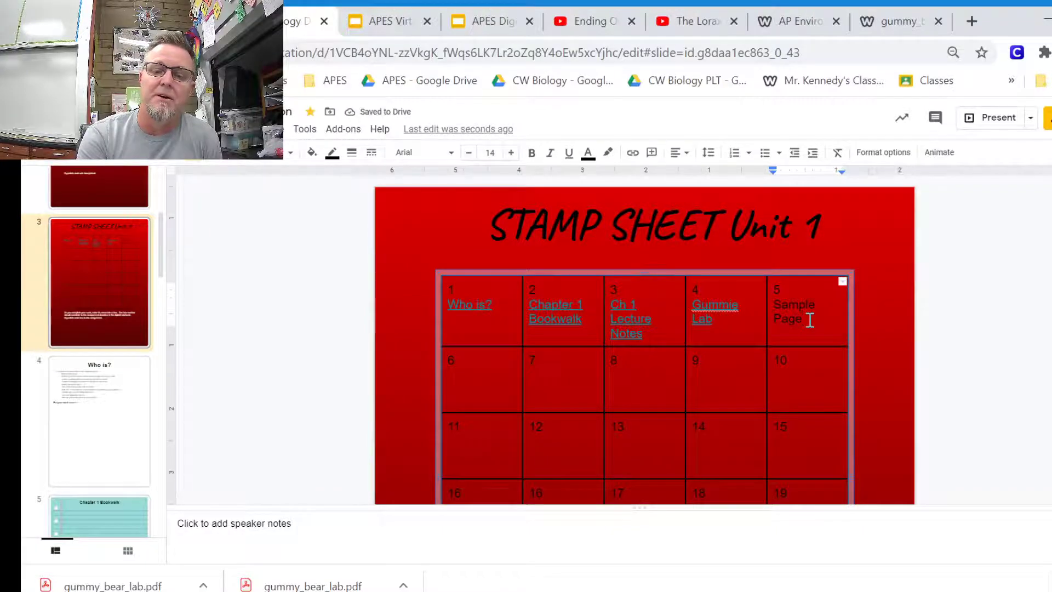
drag(811, 321, 772, 299)
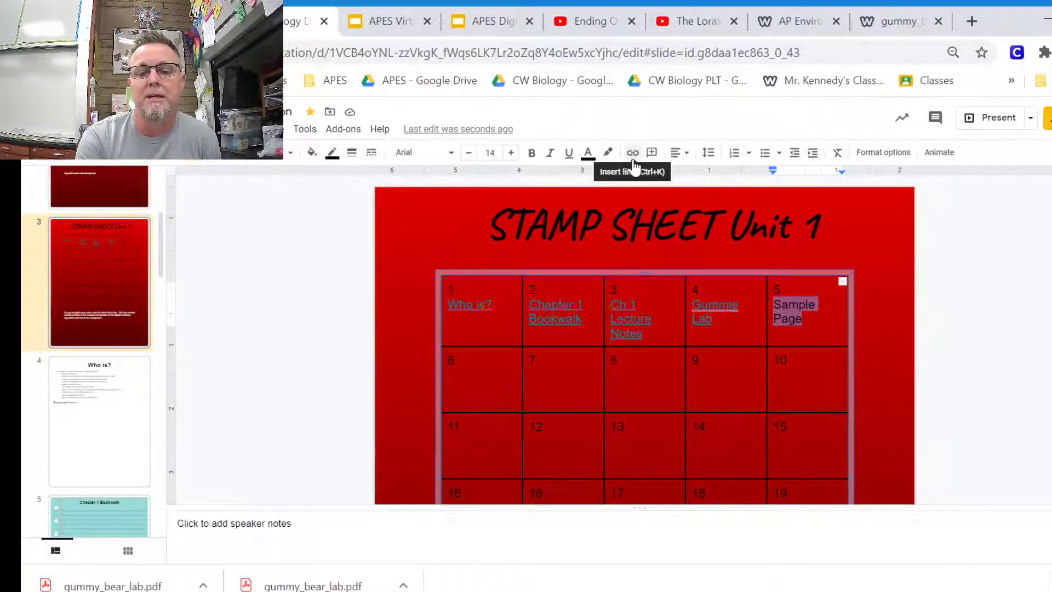
Link box 5's 'Sample Page' text to Slide 9: Sample Page in this presentation
click(634, 165)
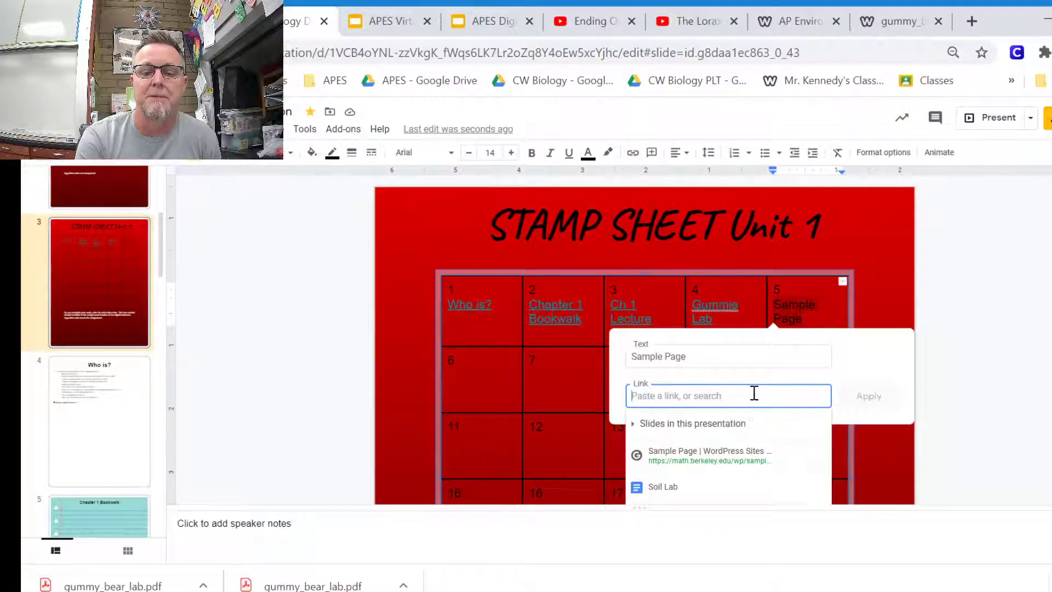
click(748, 427)
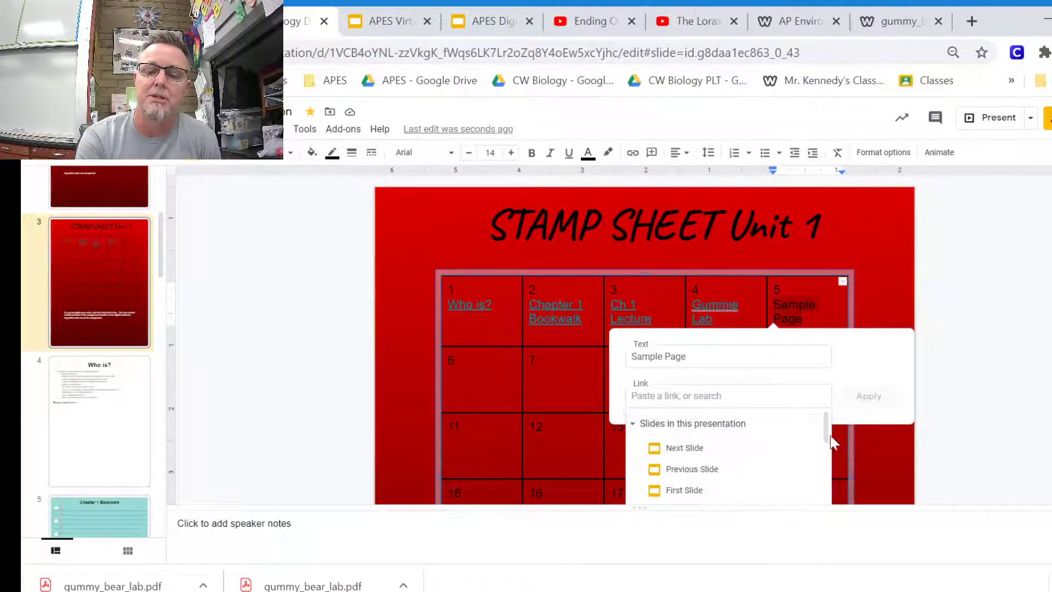
drag(830, 441, 828, 503)
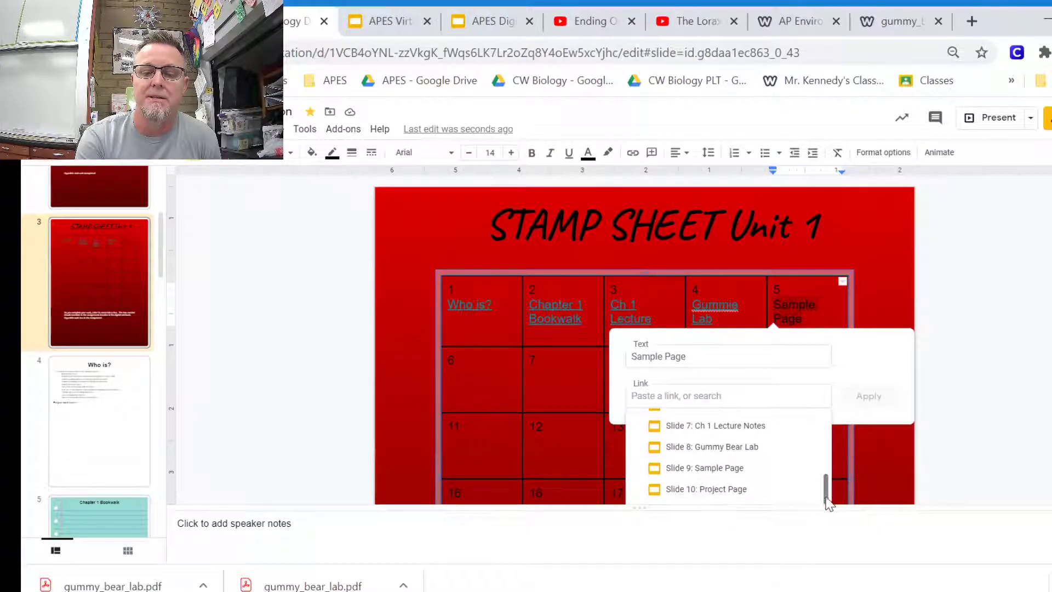
click(692, 468)
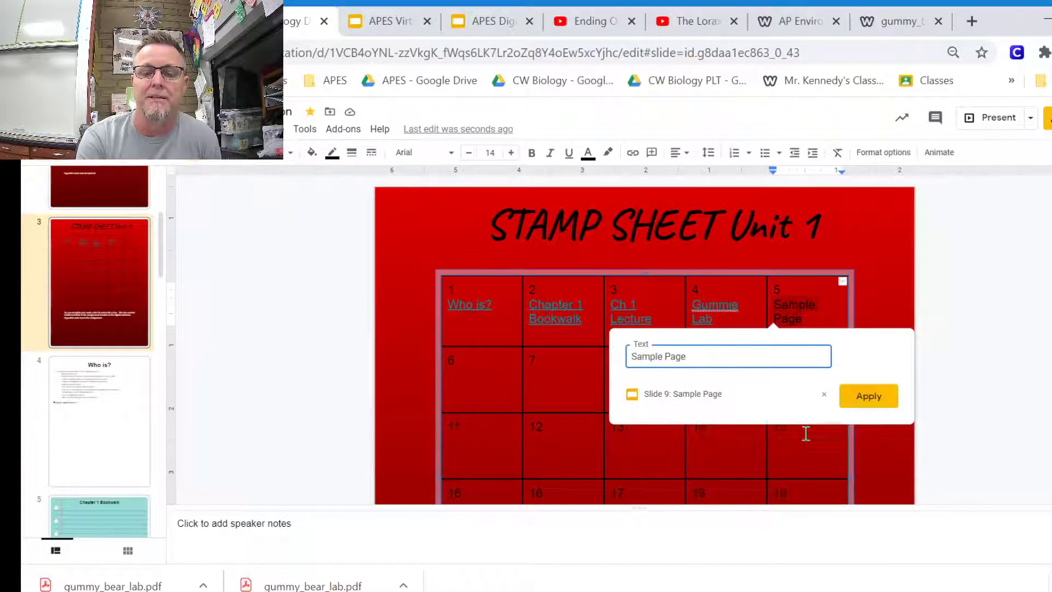
click(860, 397)
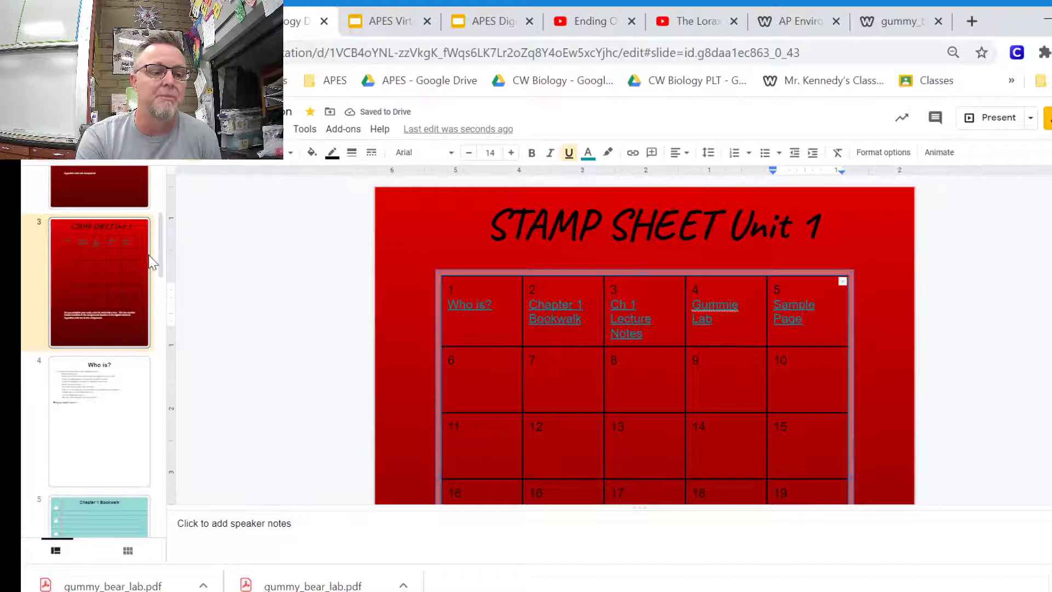
Return to slide 9, Sample Page, deselect the title and bring up the Insert menu
drag(163, 265, 181, 394)
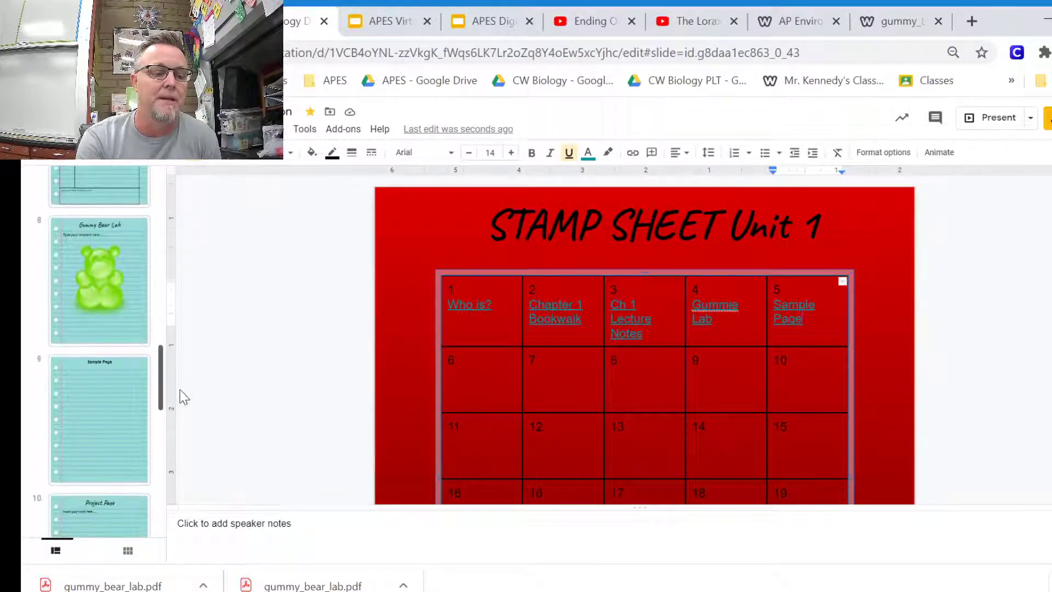
click(119, 422)
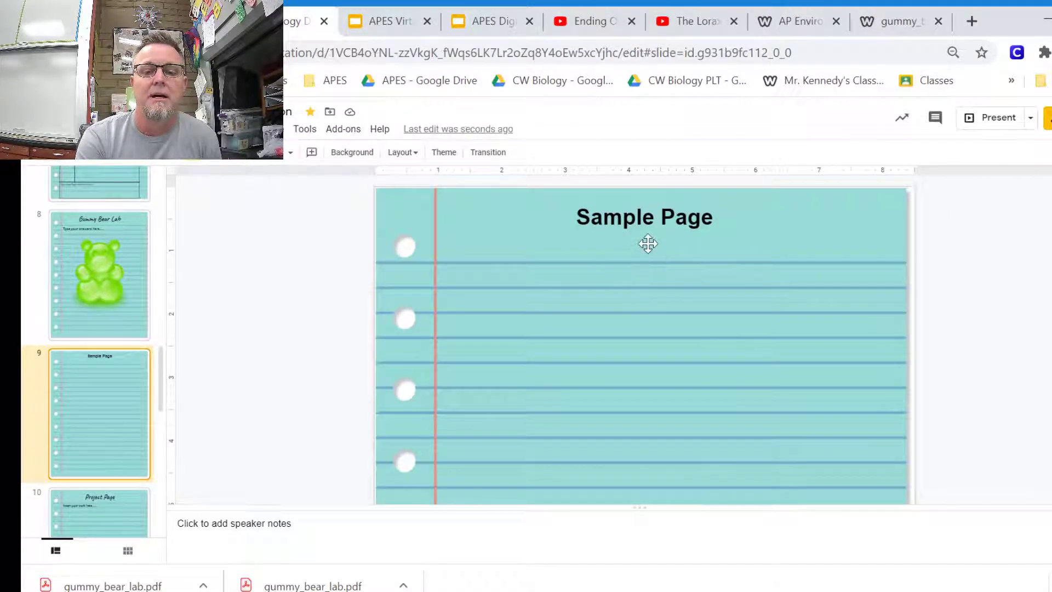
click(706, 228)
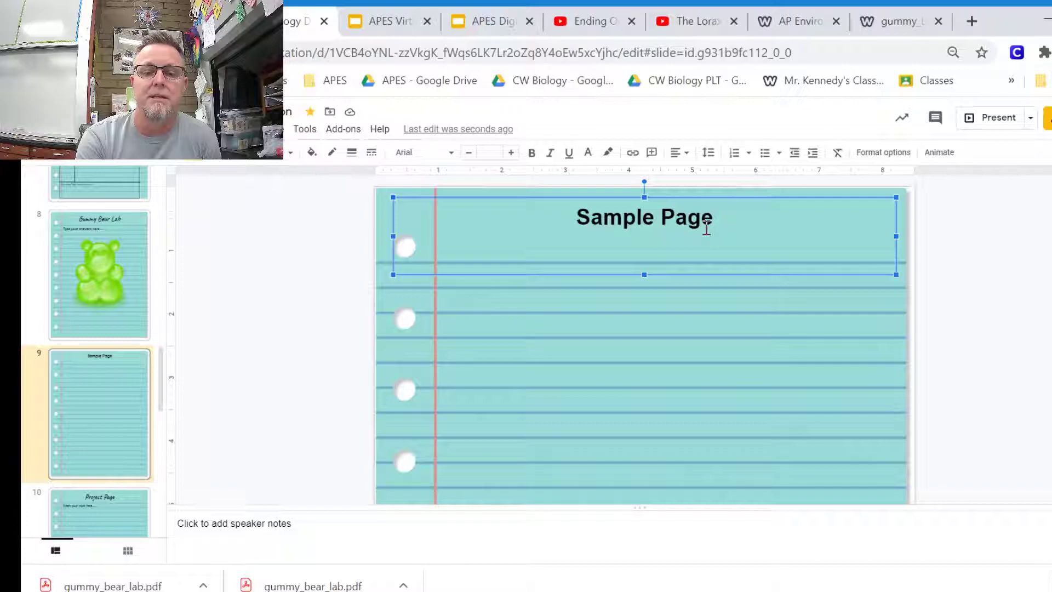
click(628, 308)
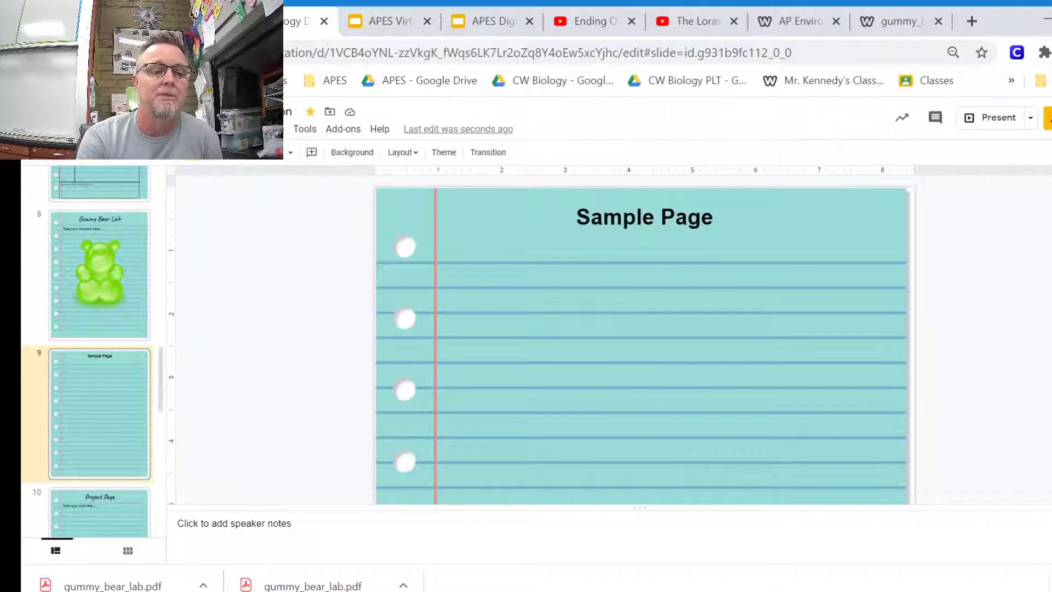
key(alt+i)
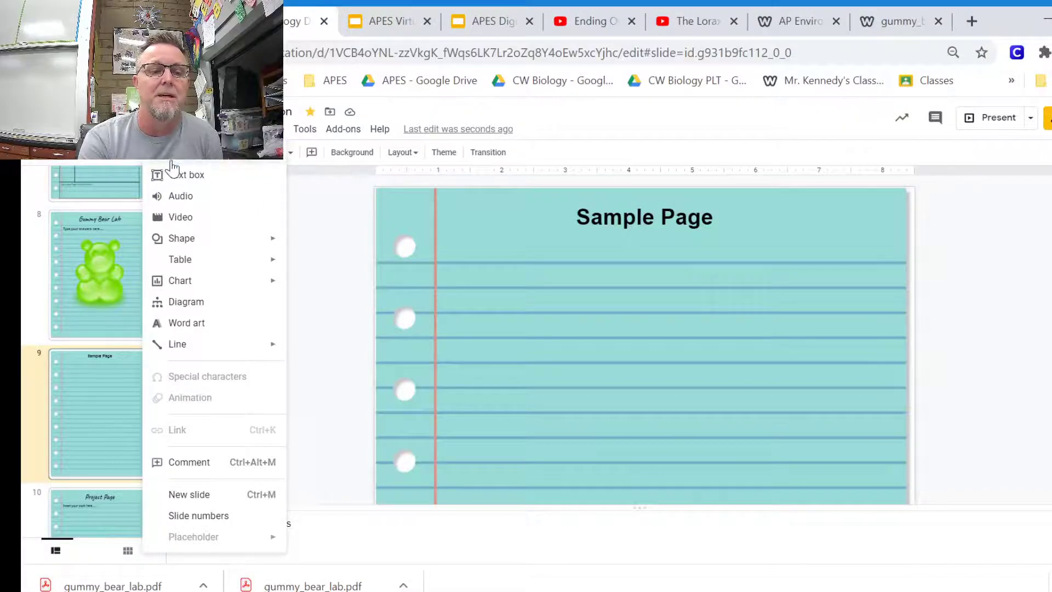
Draw a text box under the title reading 'Type stuff here... :-)'
mouse_move(172, 167)
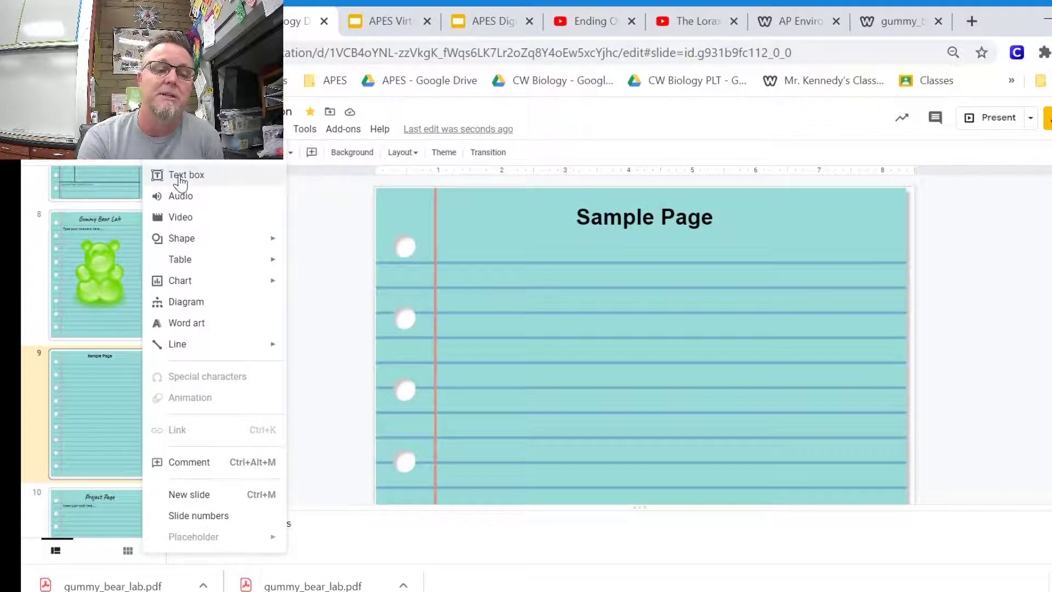
click(181, 176)
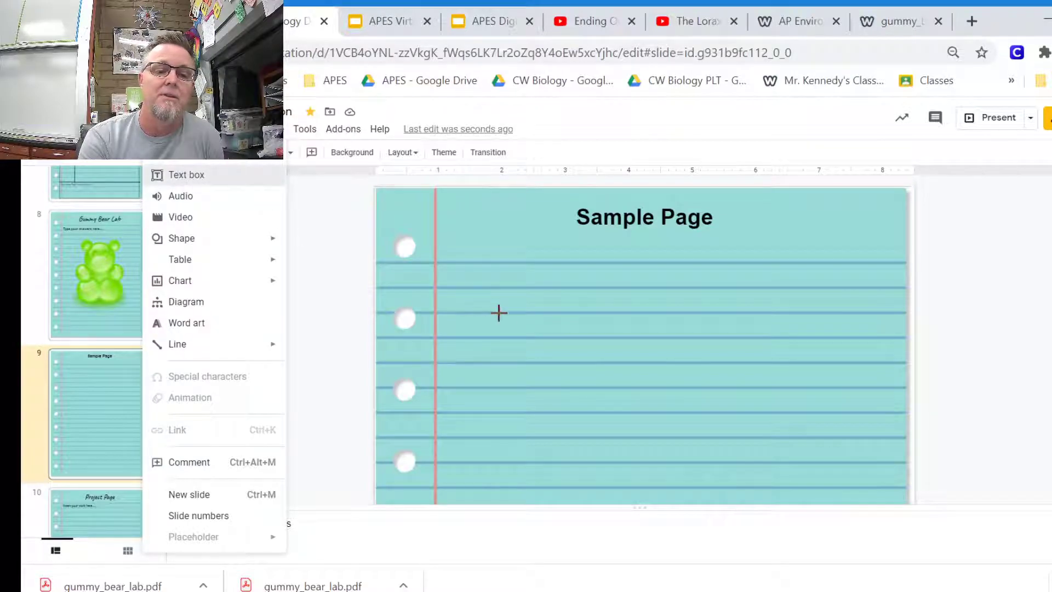
drag(460, 262, 884, 434)
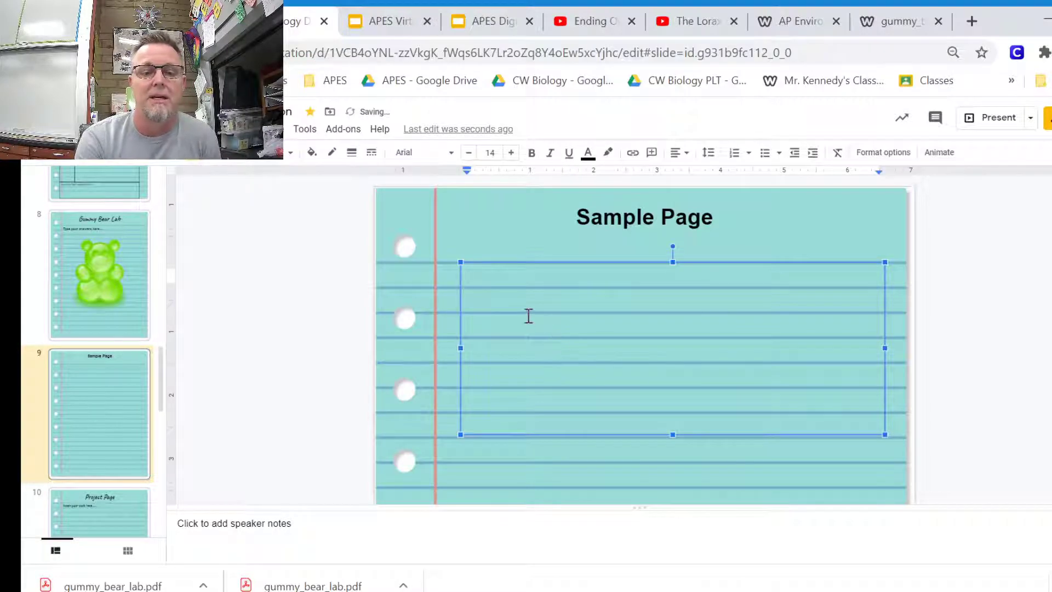
text(Tyt)
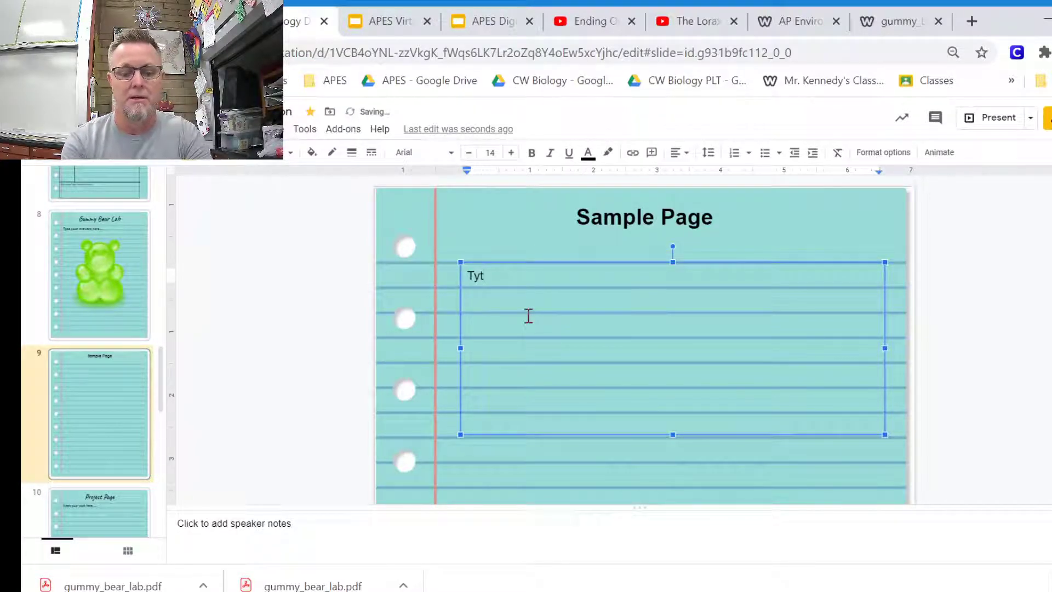
key(BackSpace)
text(pe st)
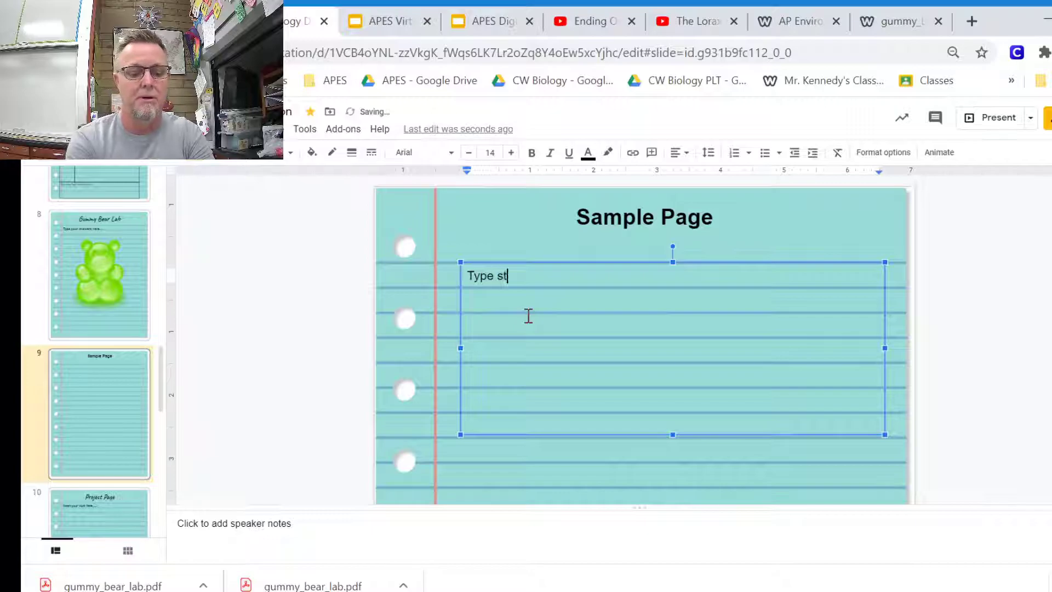
text(uff here)
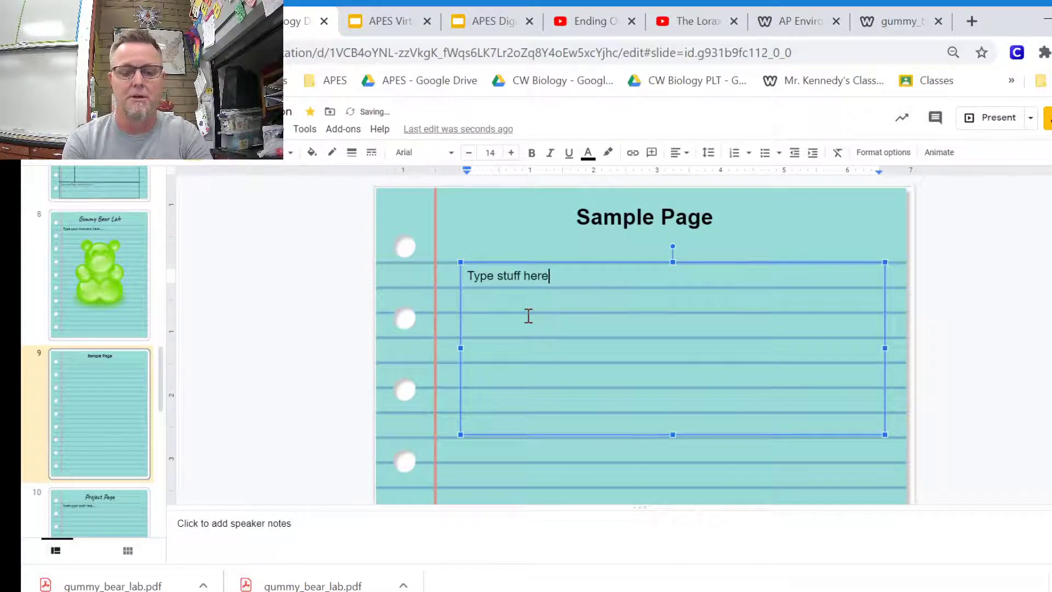
text(... :)
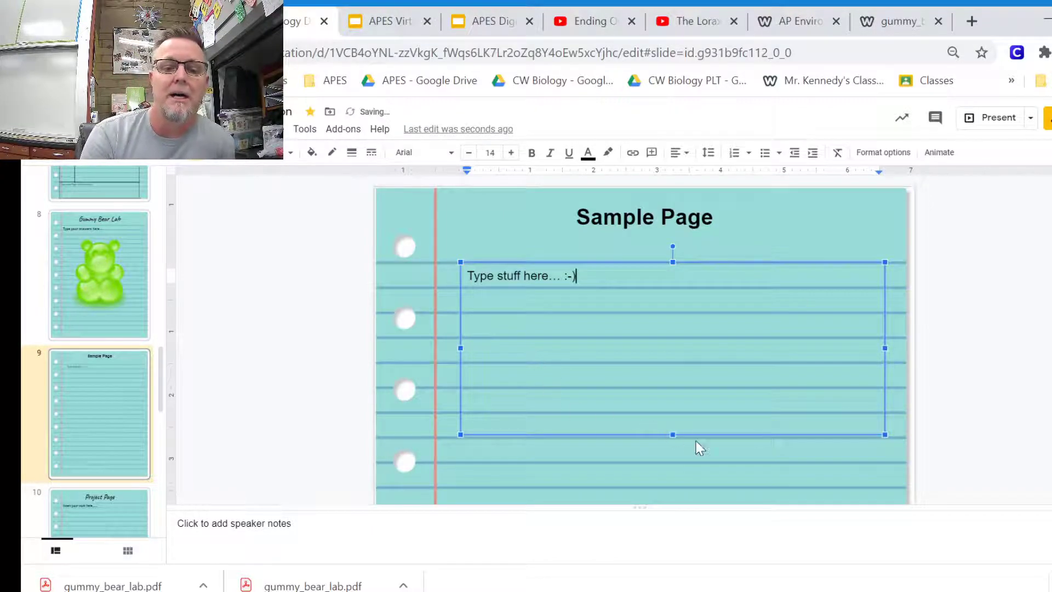
click(735, 457)
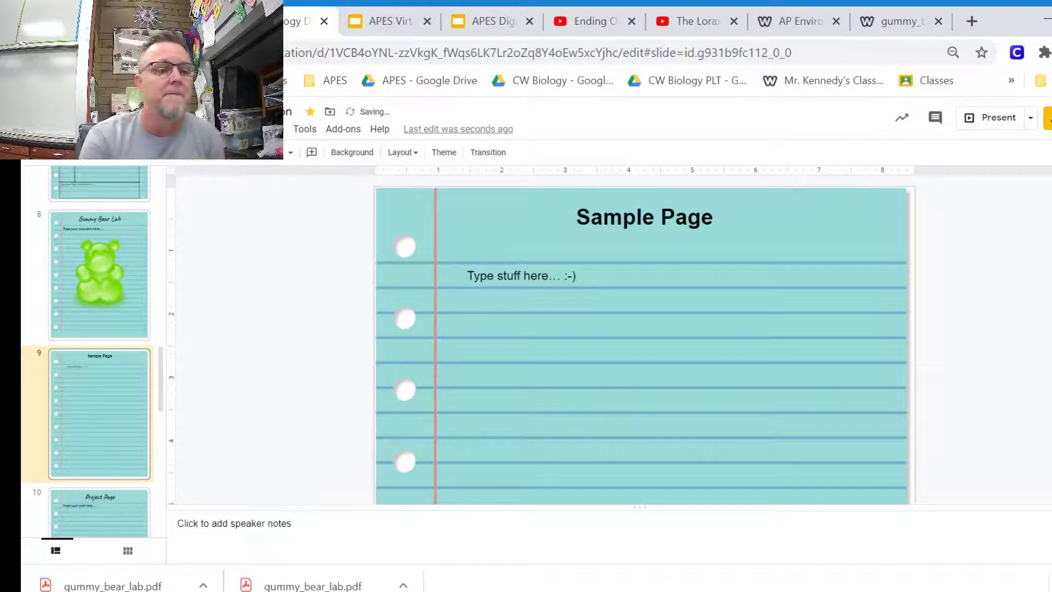
Search the web for 'gummy bear png' images through Insert > Image
click(159, 128)
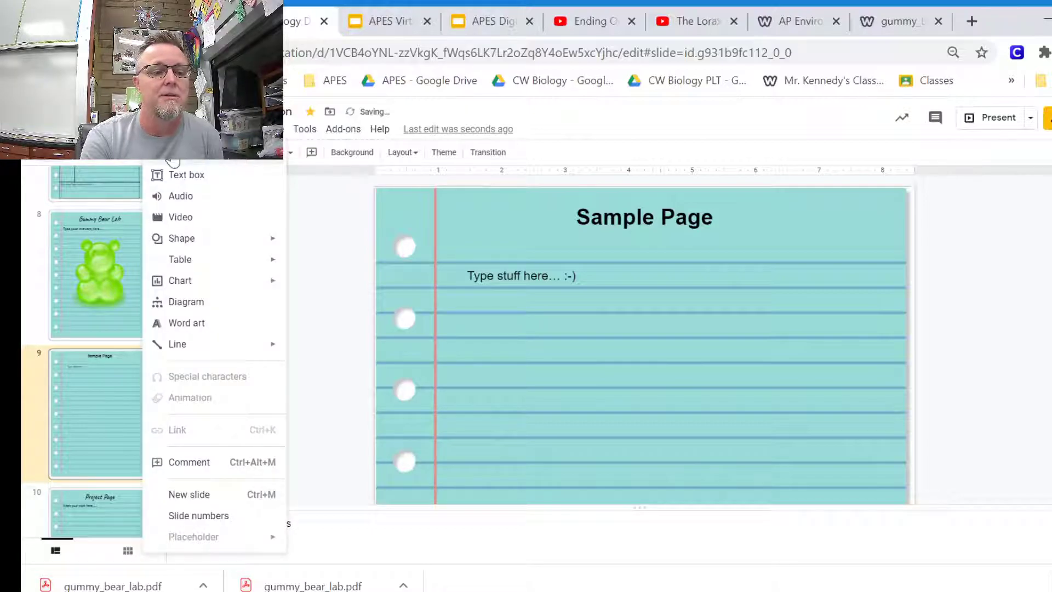
mouse_move(172, 159)
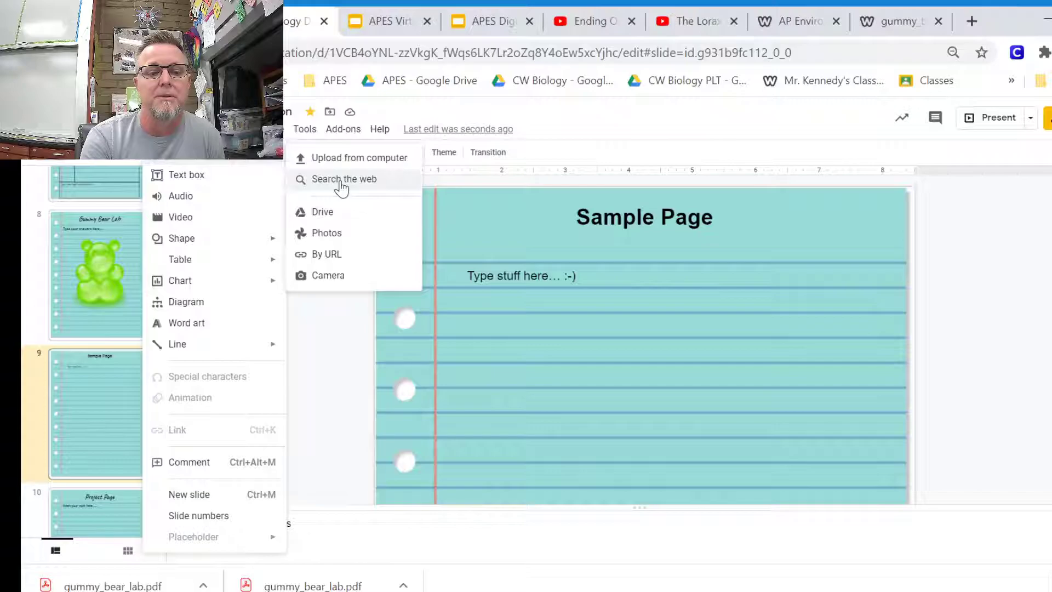
click(341, 180)
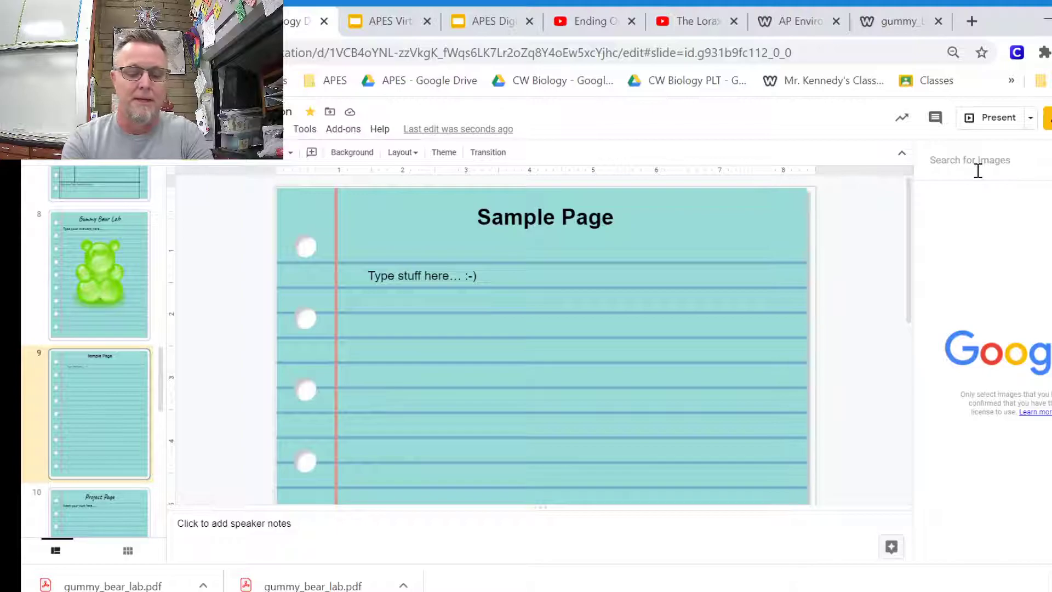
text(g)
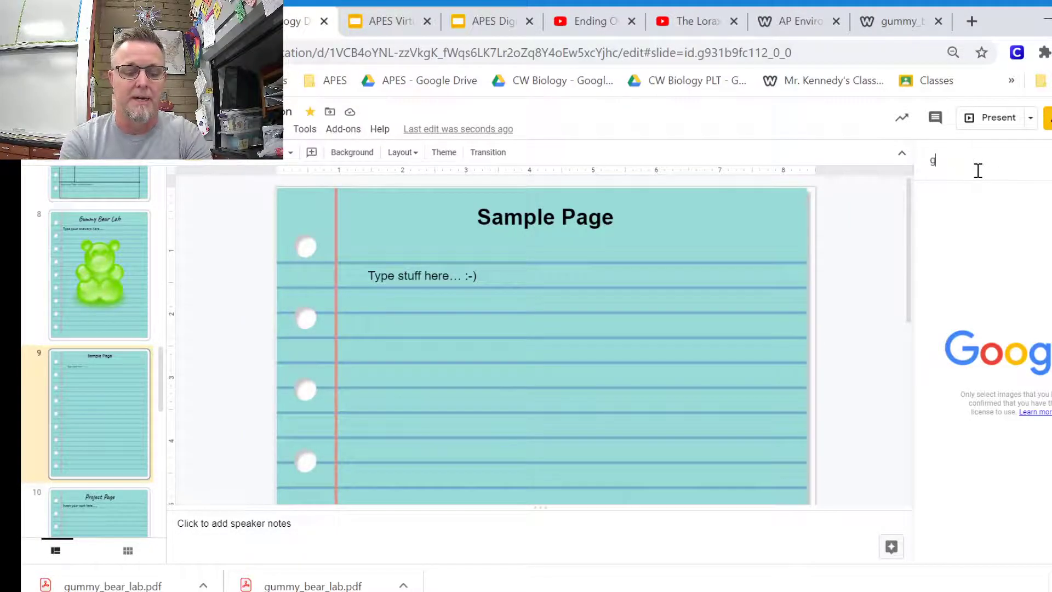
text(ummy bea)
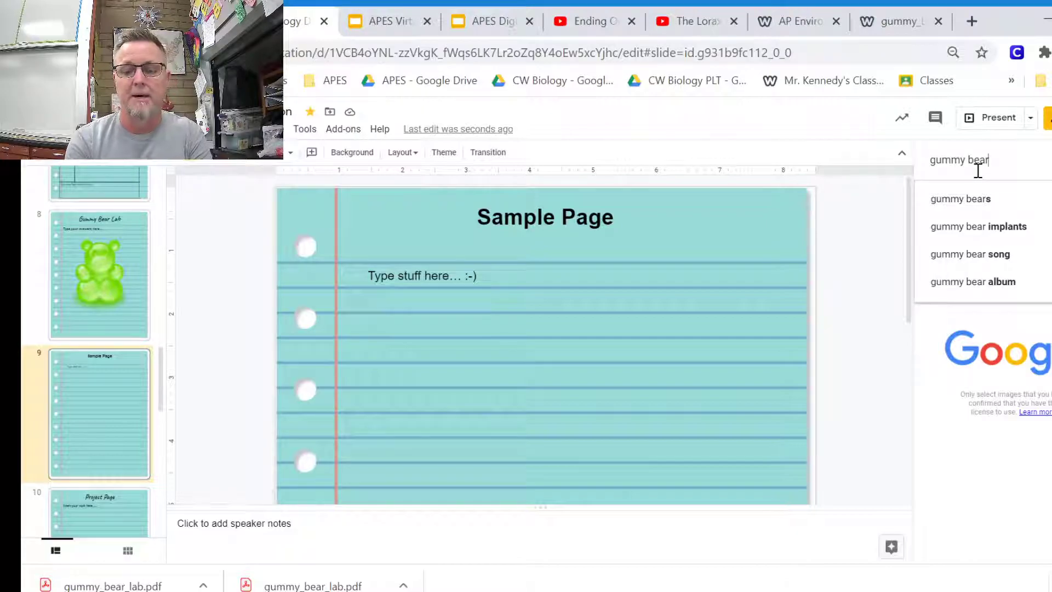
text(r)
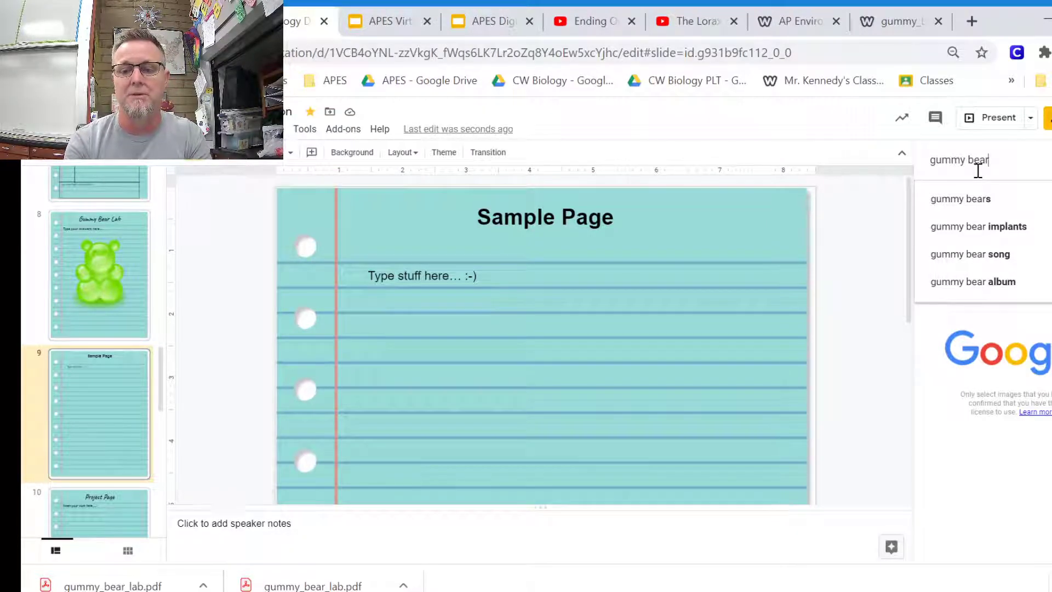
text( png)
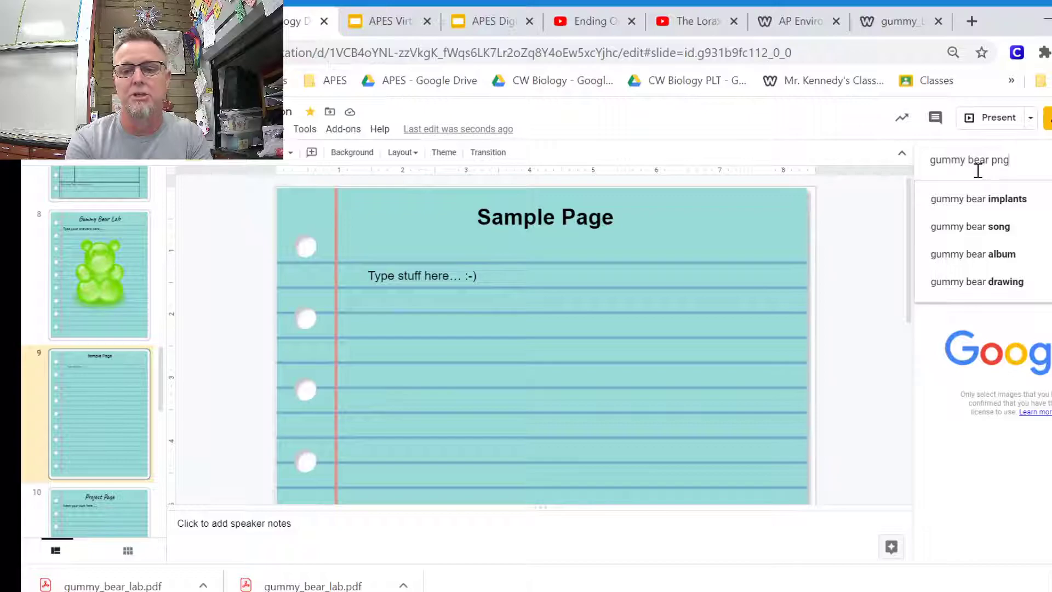
key(Return)
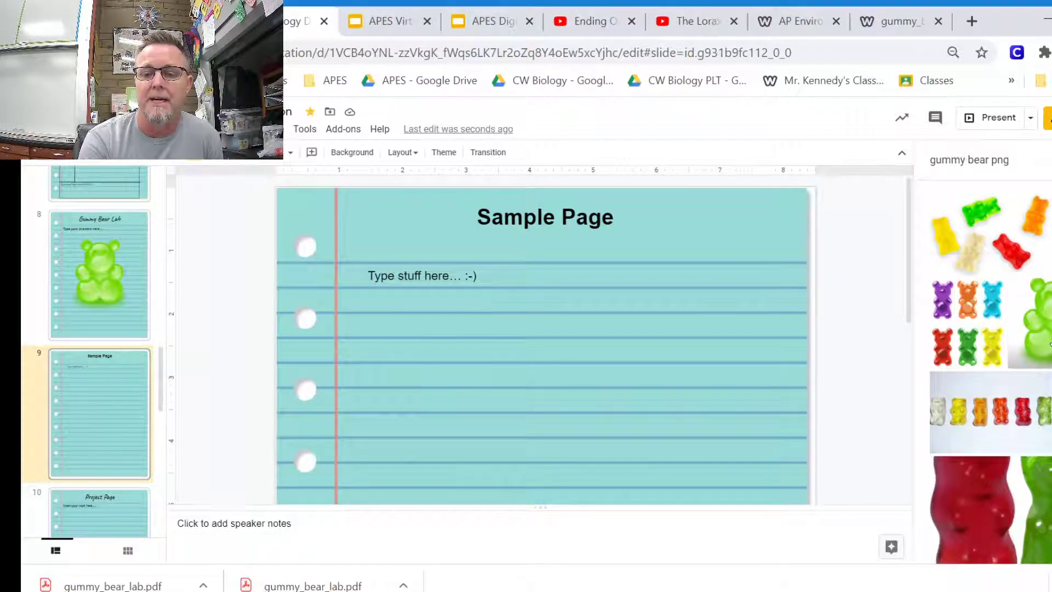
Insert the green gummy bear image and shift it up and right on slide 9
click(1049, 345)
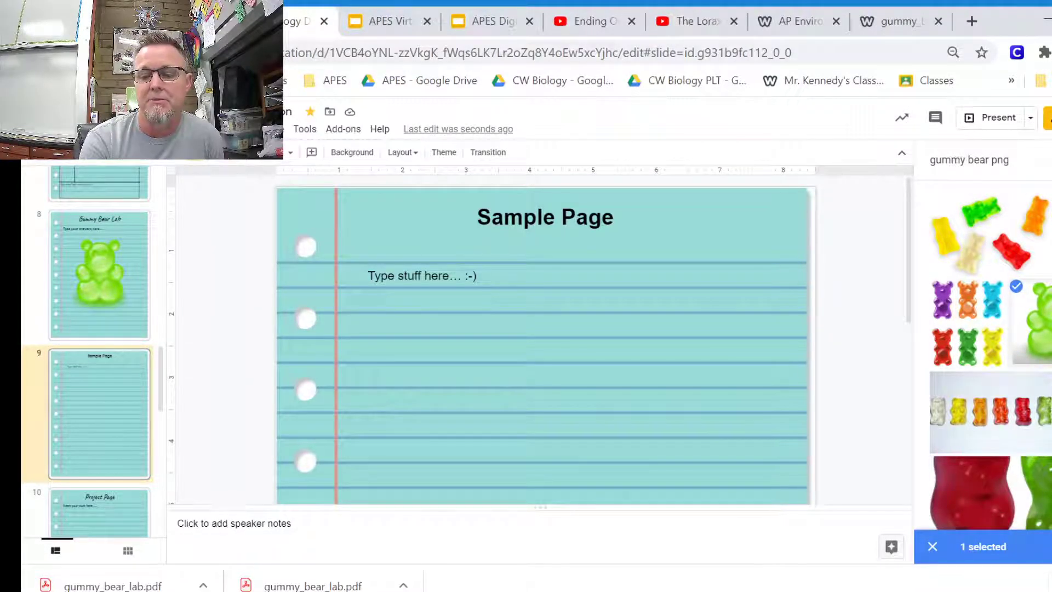
click(1044, 547)
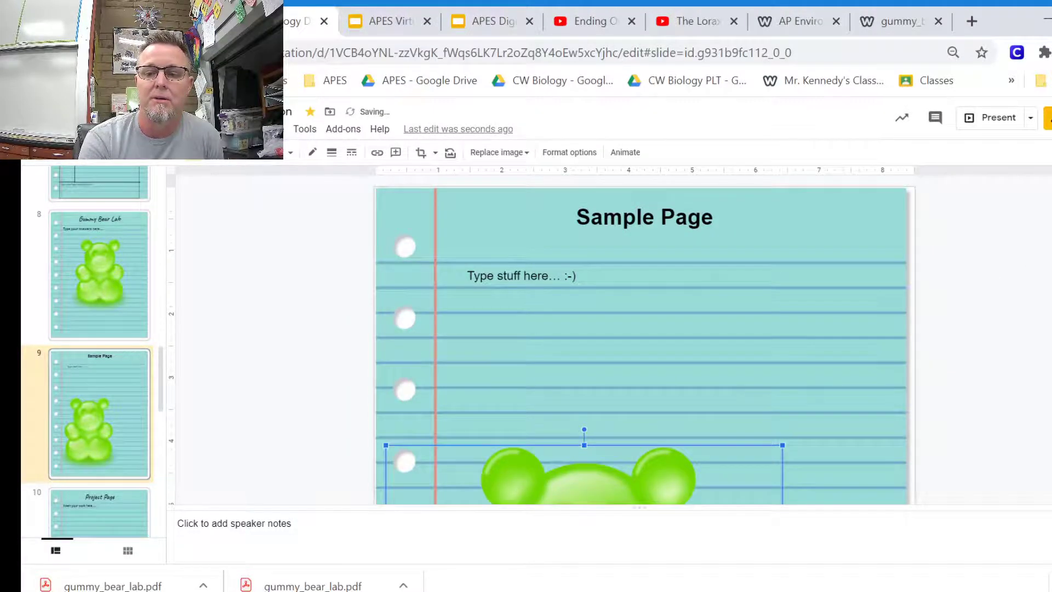
scroll(812, 347, down, 2)
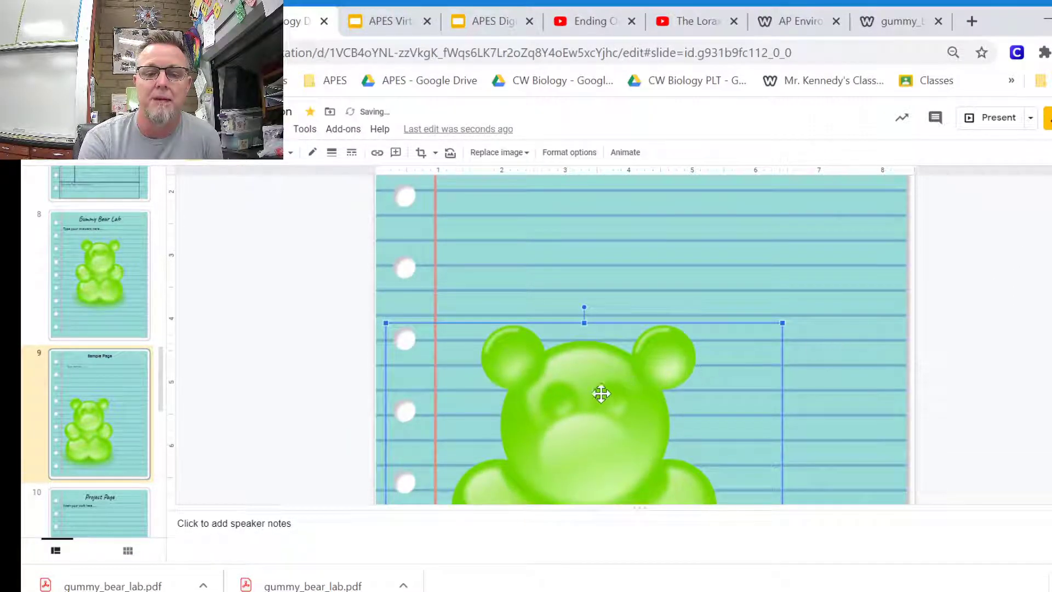
drag(602, 394, 693, 331)
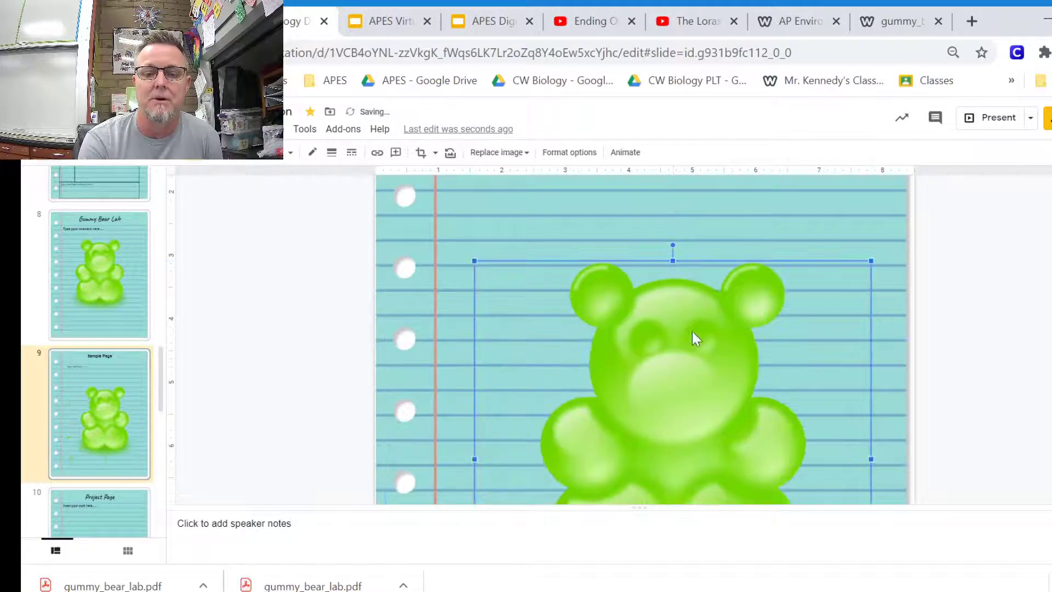
click(982, 340)
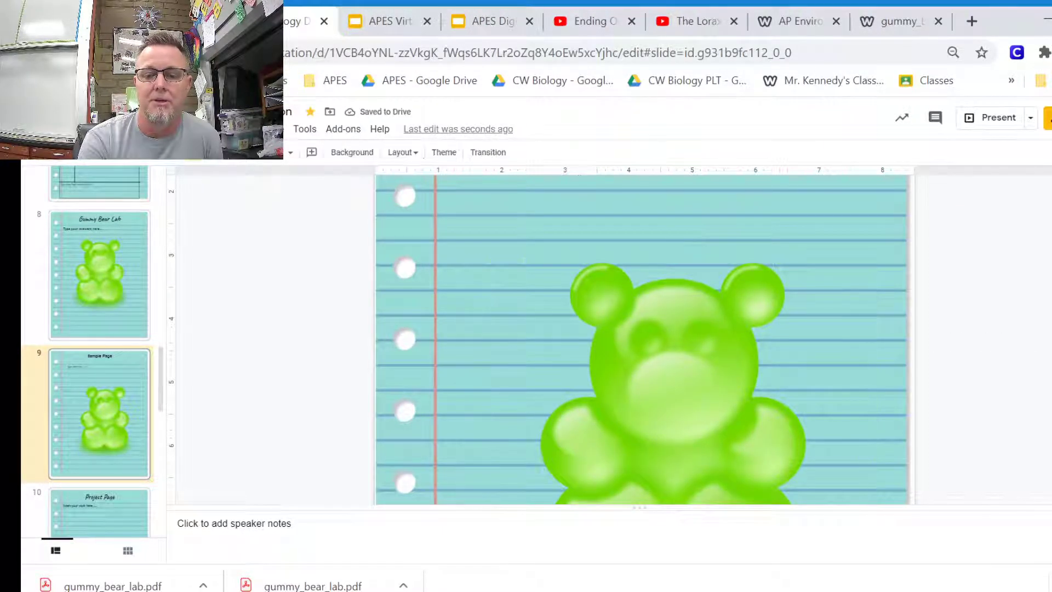
scroll(641, 340, up, 3)
scroll(641, 339, down, 3)
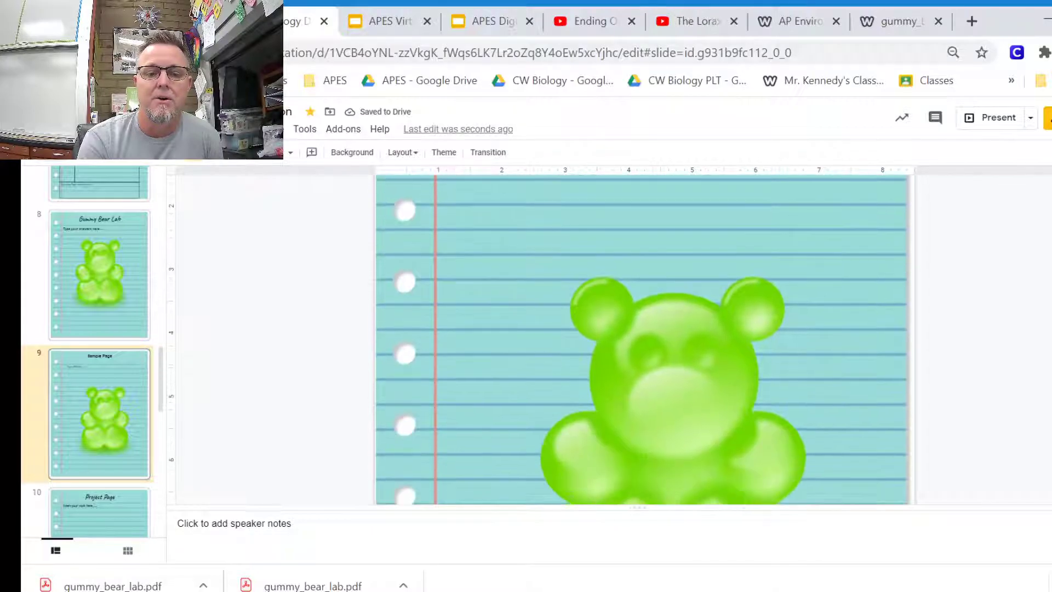
scroll(641, 340, down, 2)
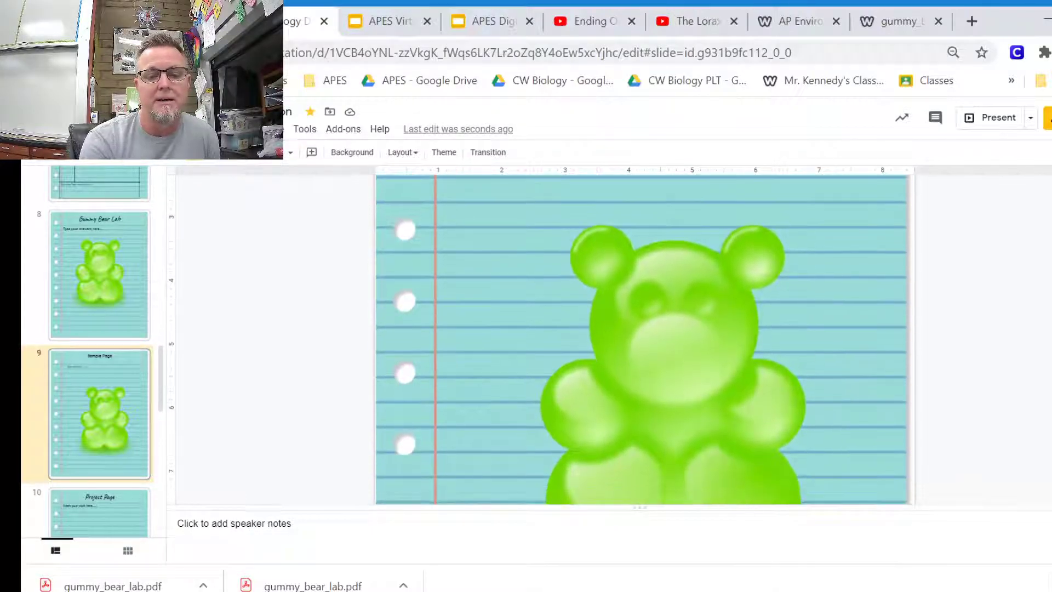
scroll(674, 365, down, 2)
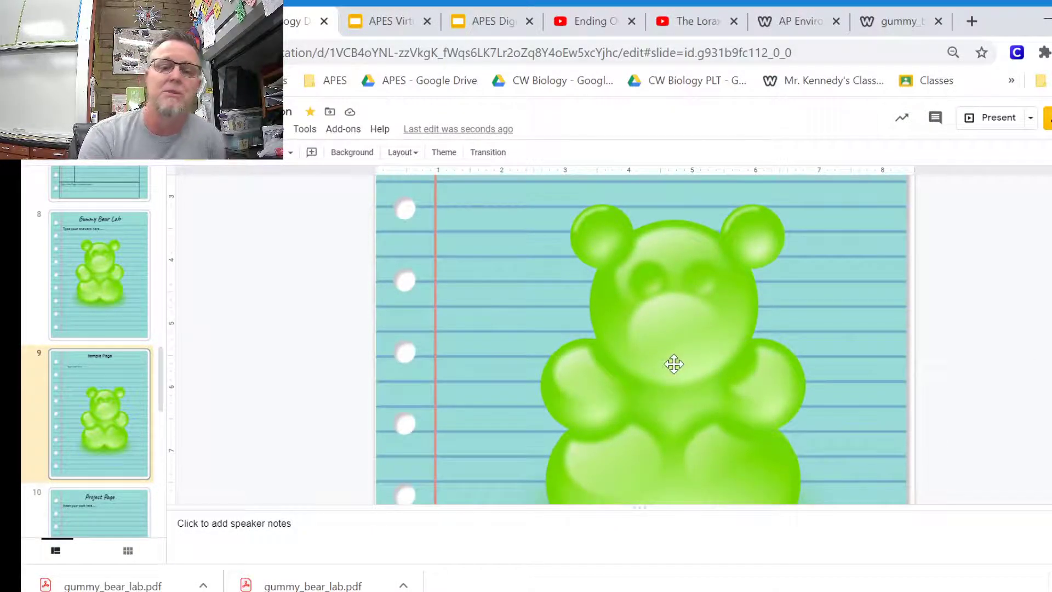